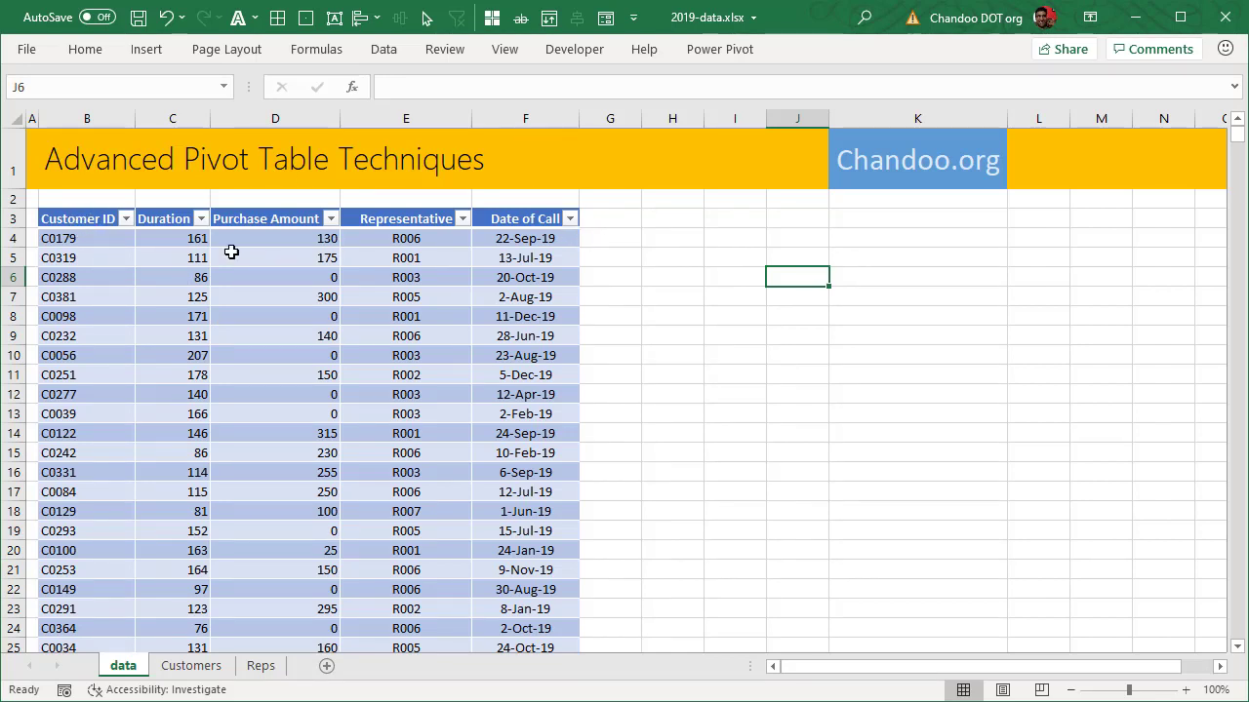
Step: Review the call table's Customer ID, Duration, Purchase Amount, Representative and Date of Call columns on the data sheet
left_click(91, 235)
scroll(133, 283, "down", 1)
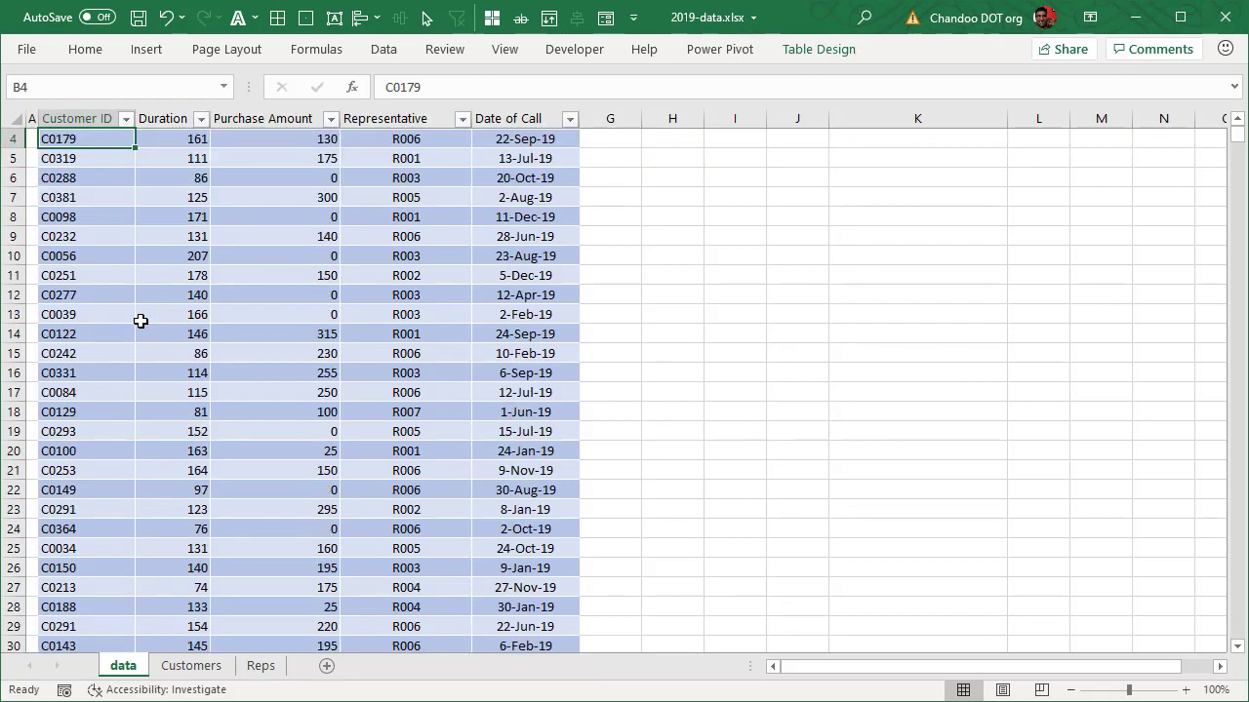
scroll(139, 318, "up", 1)
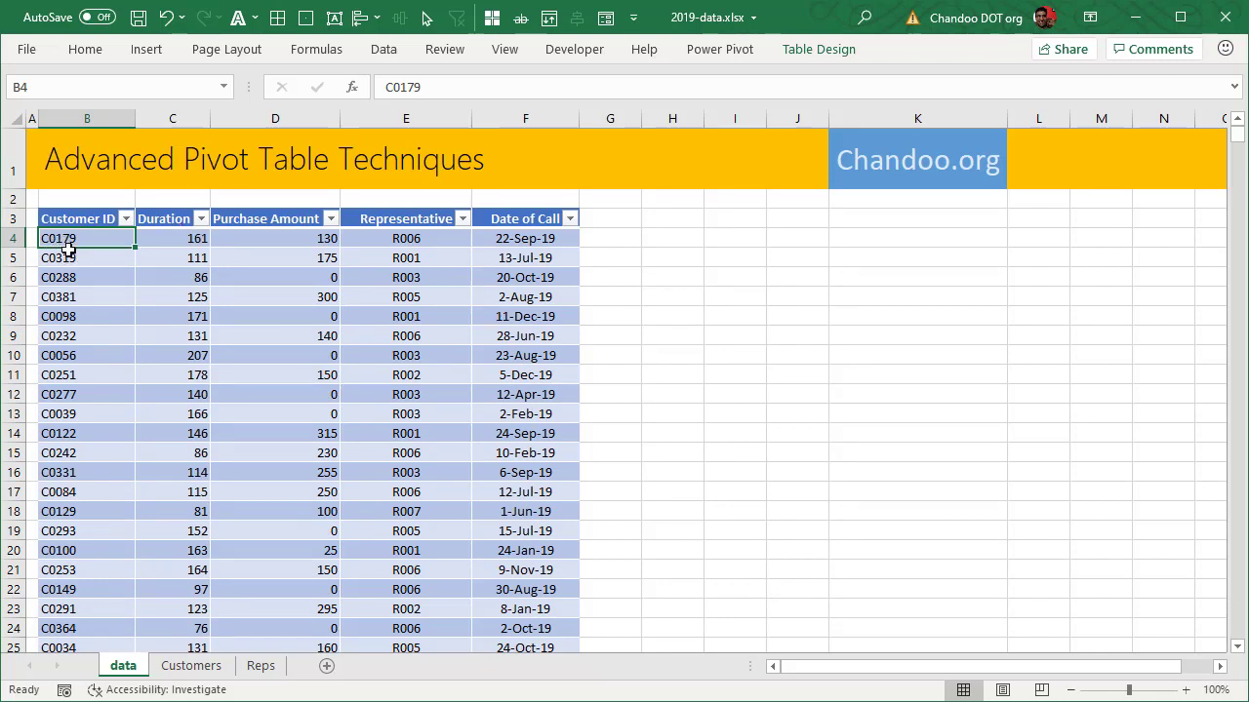
left_click(185, 237)
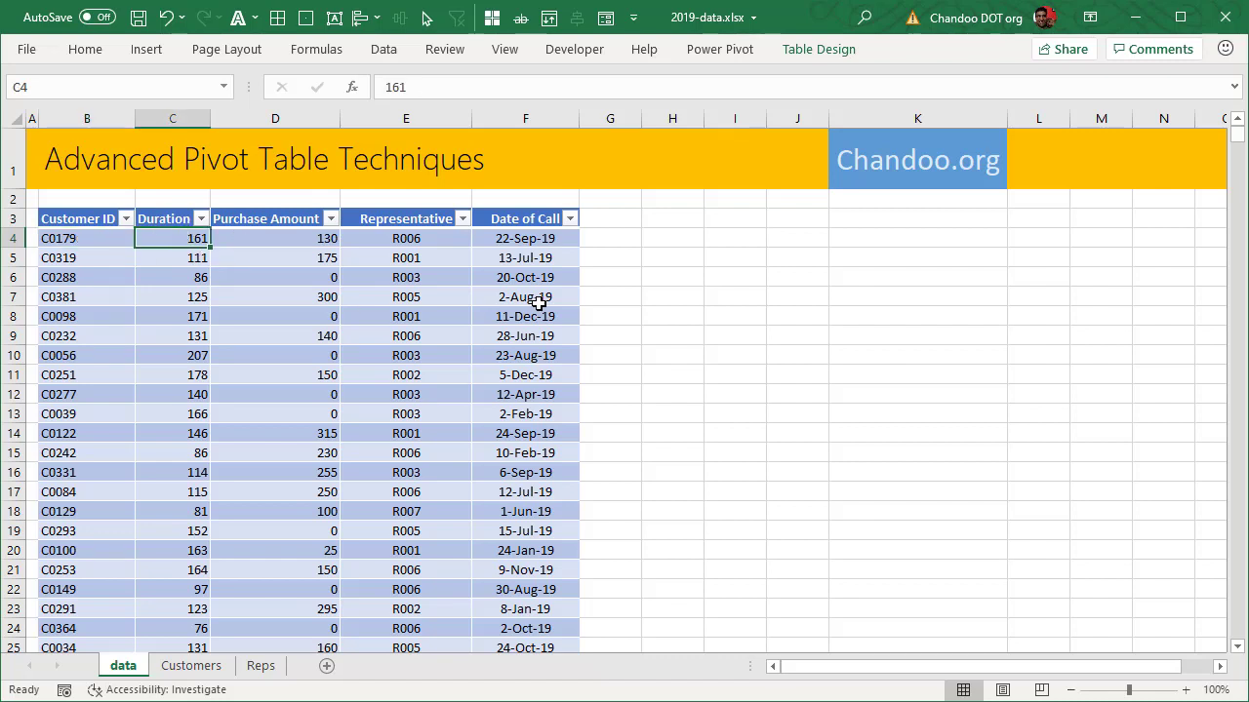
left_click(316, 239)
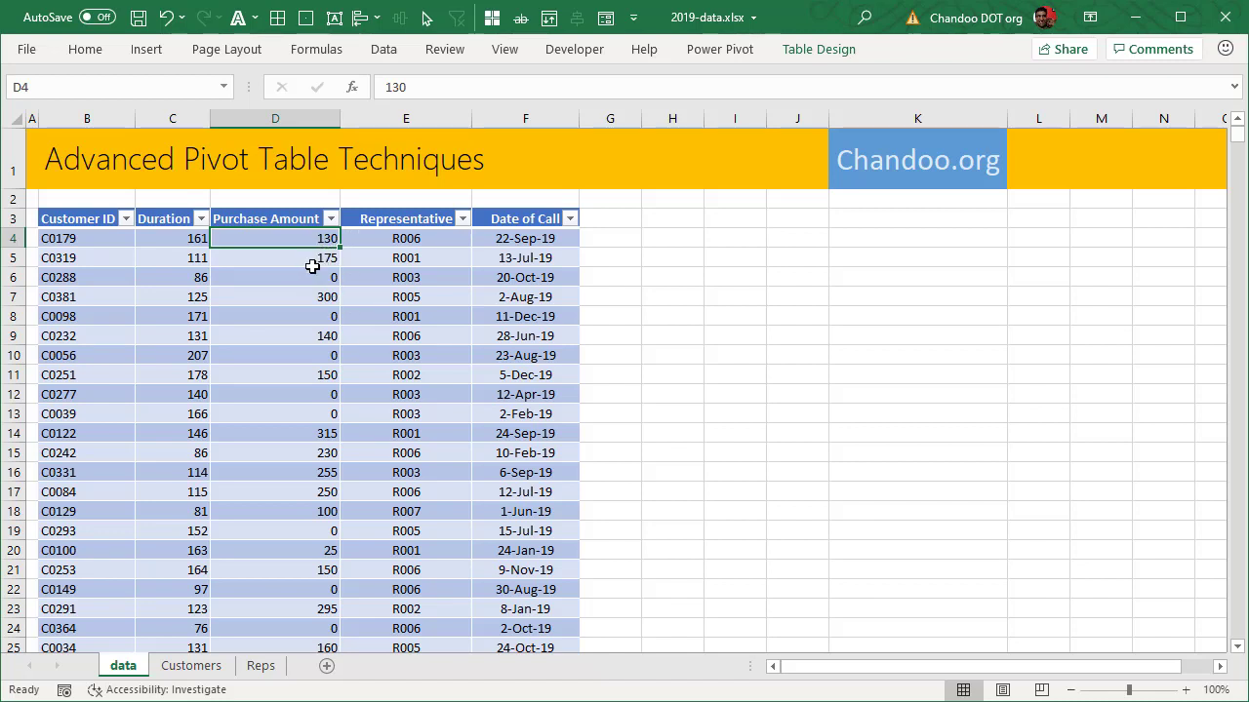
left_click(427, 241)
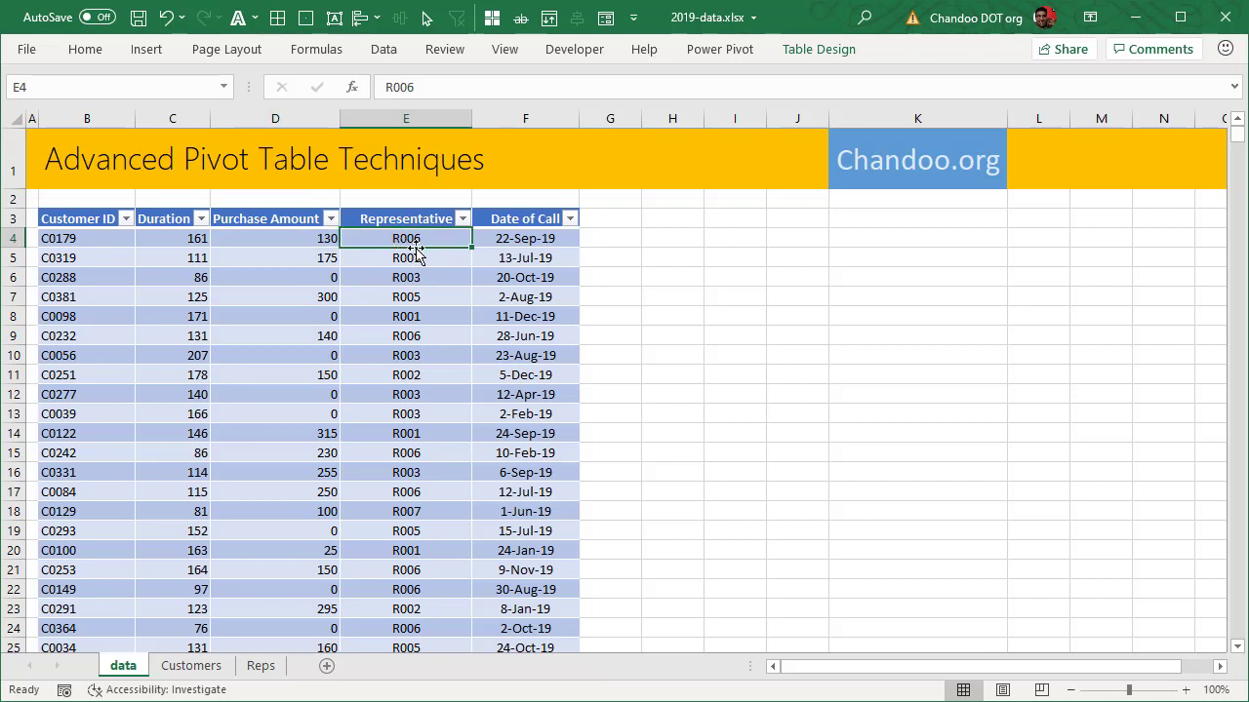
left_click(566, 238)
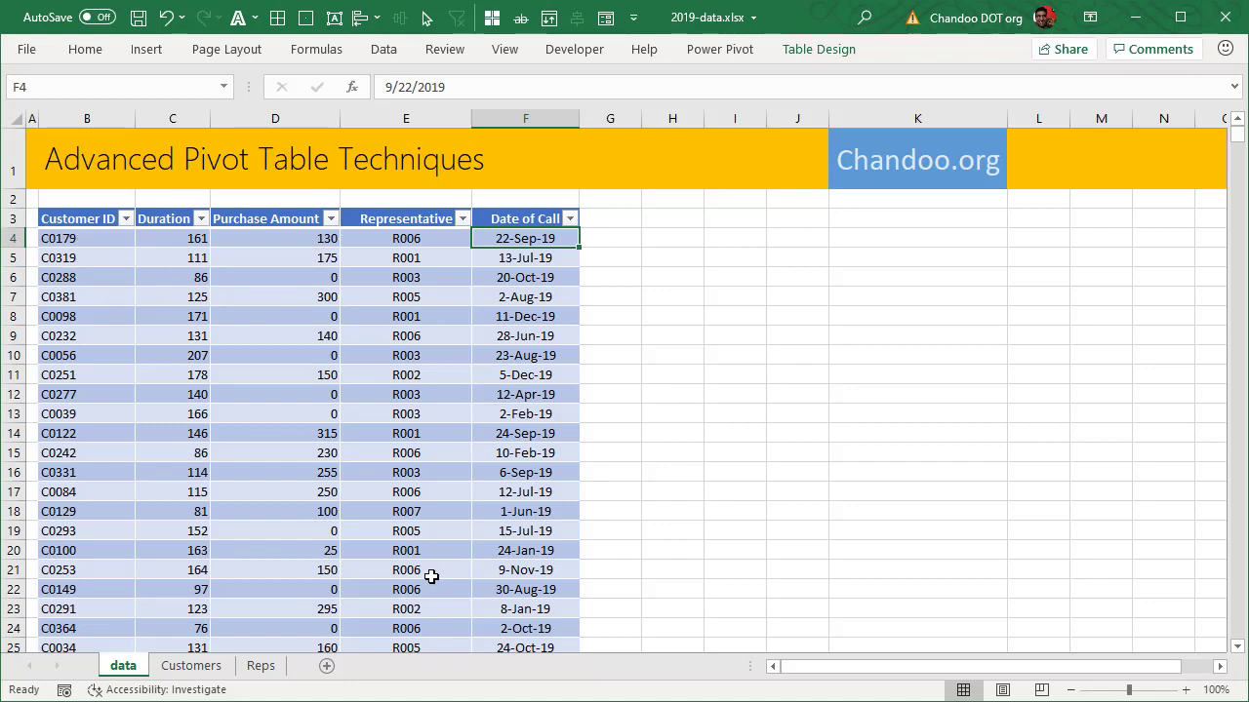
Step: Look up the gender, age and education of the first call's customer in the Customers sheet's table
left_click(195, 671)
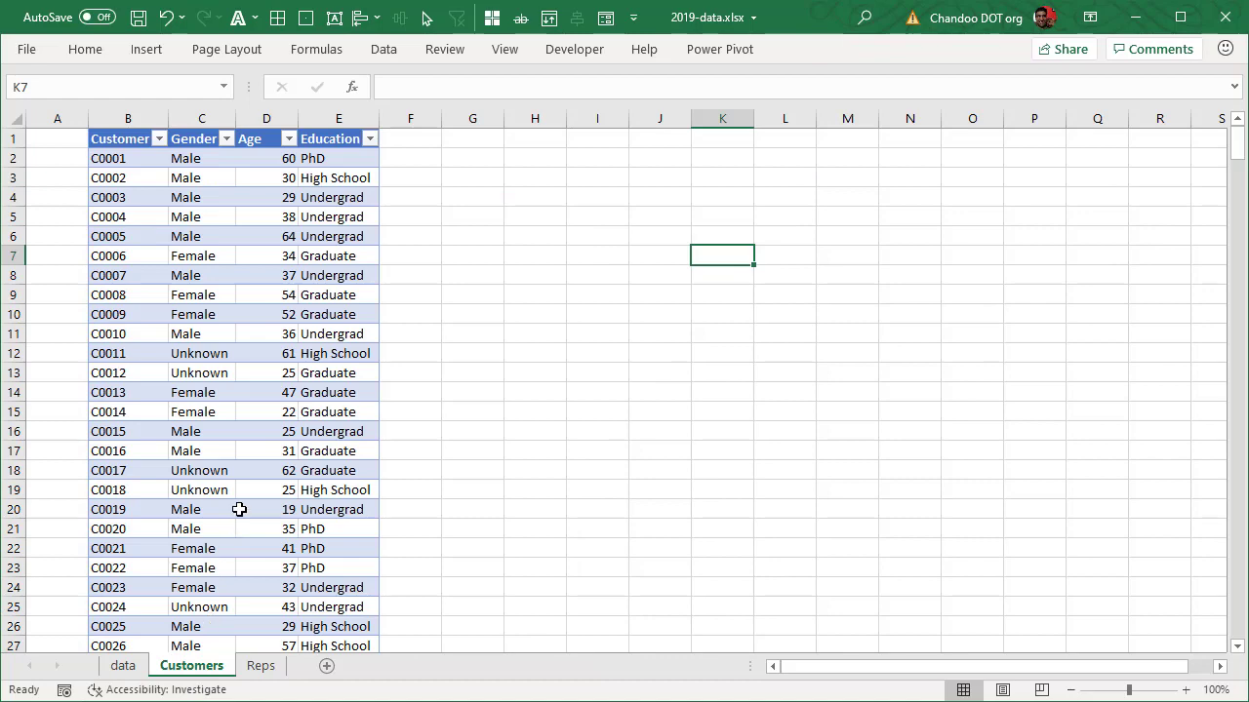
scroll(224, 439, "down", 20)
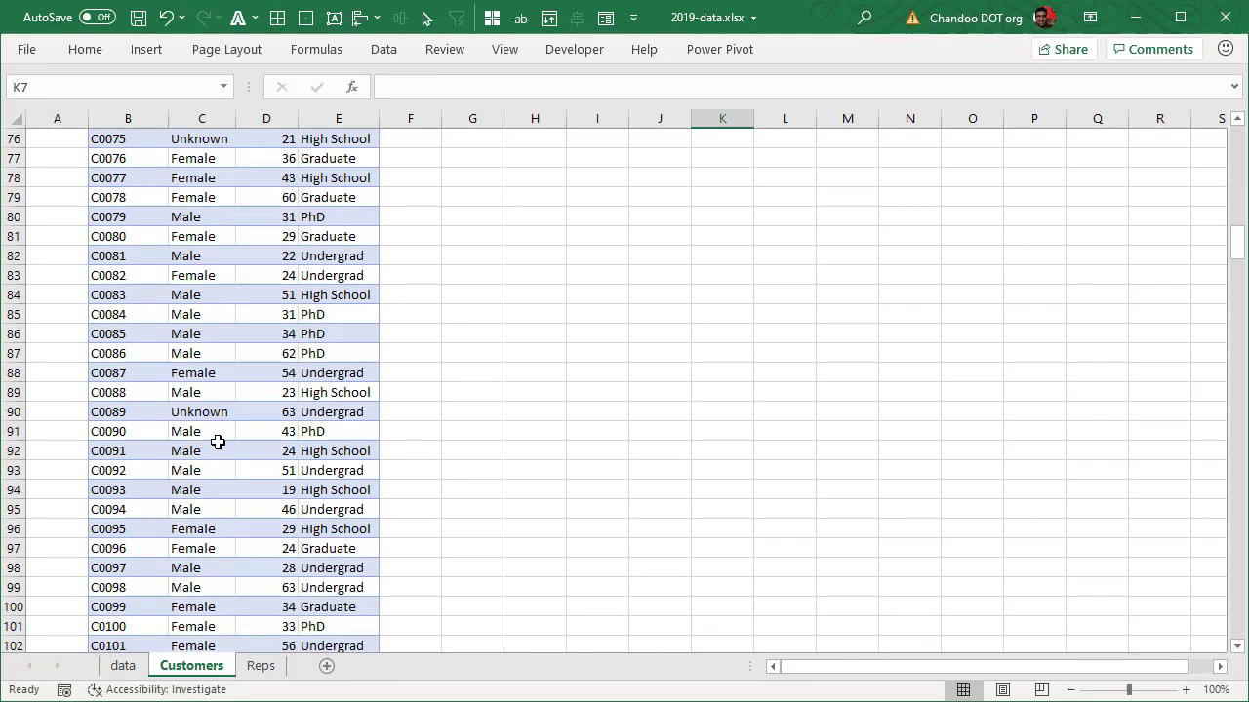
scroll(218, 442, "down", 20)
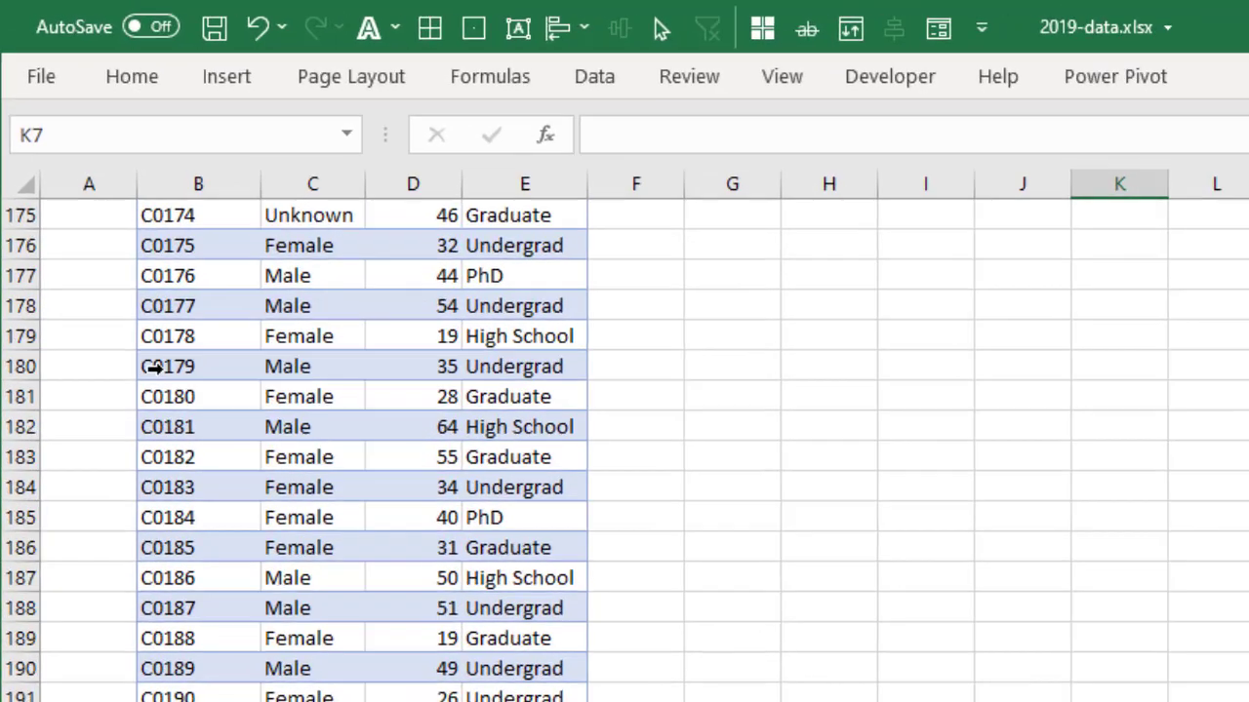
left_click_drag(100, 236, 288, 236)
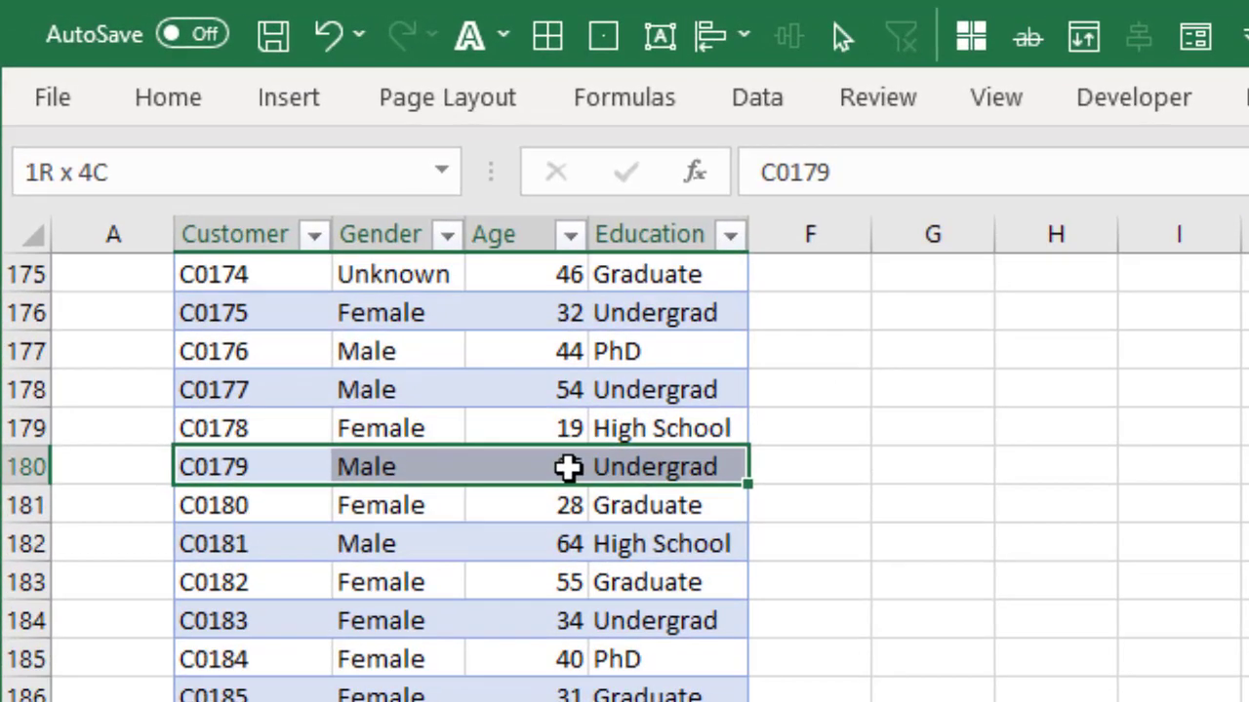
left_click_drag(568, 467, 569, 467)
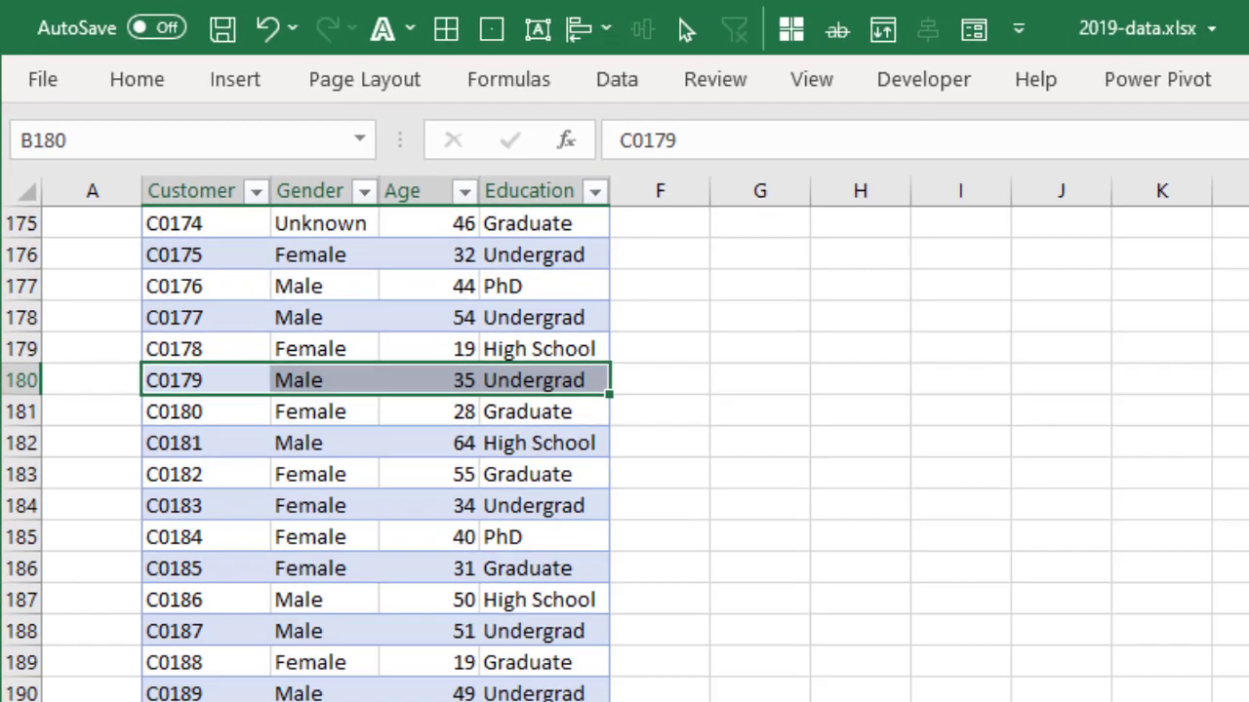
Step: Look up the department and manager of representative R006 on the Reps sheet and return to the first call's customer ID on the data sheet
left_click(122, 665)
left_click(406, 245)
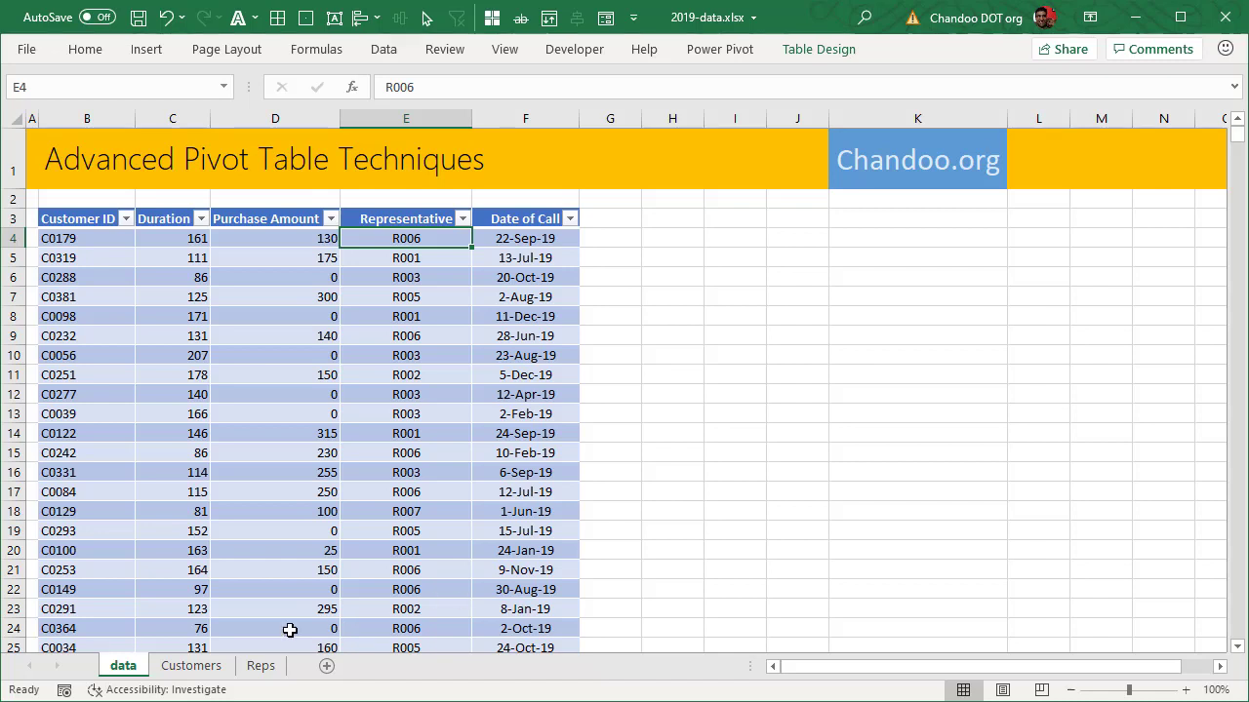
left_click(264, 669)
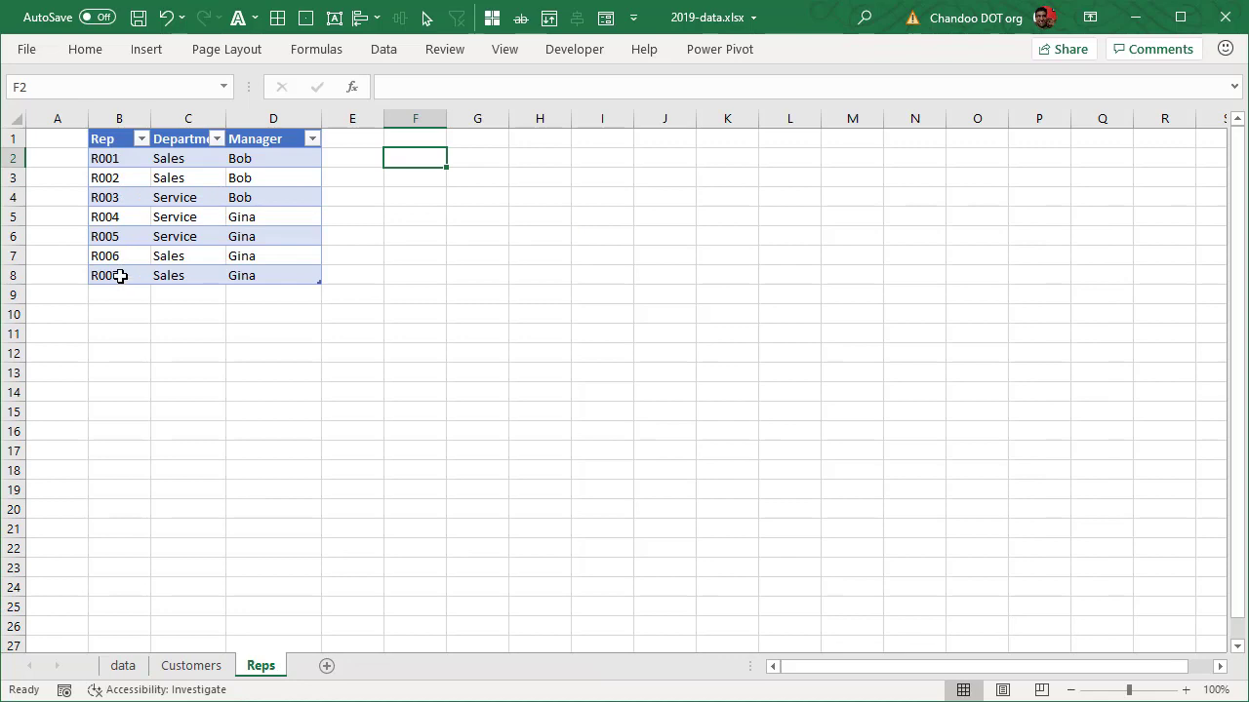
left_click(137, 242)
left_click(184, 258)
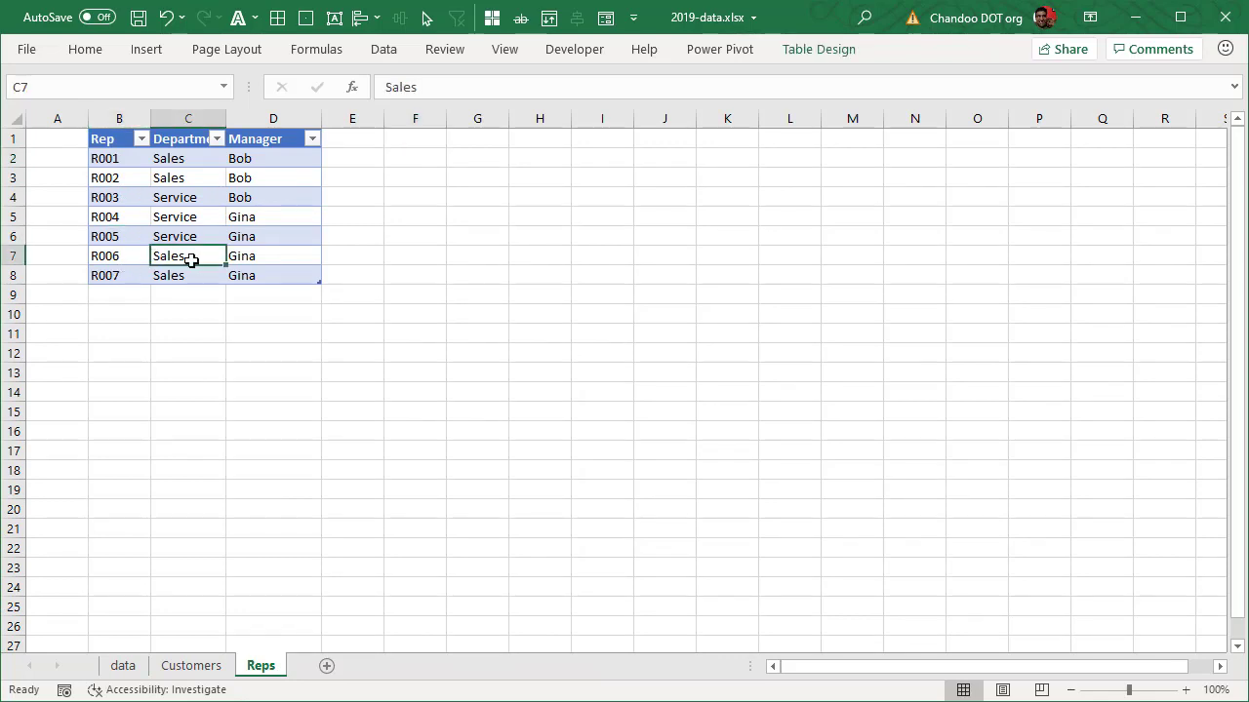
left_click(249, 261)
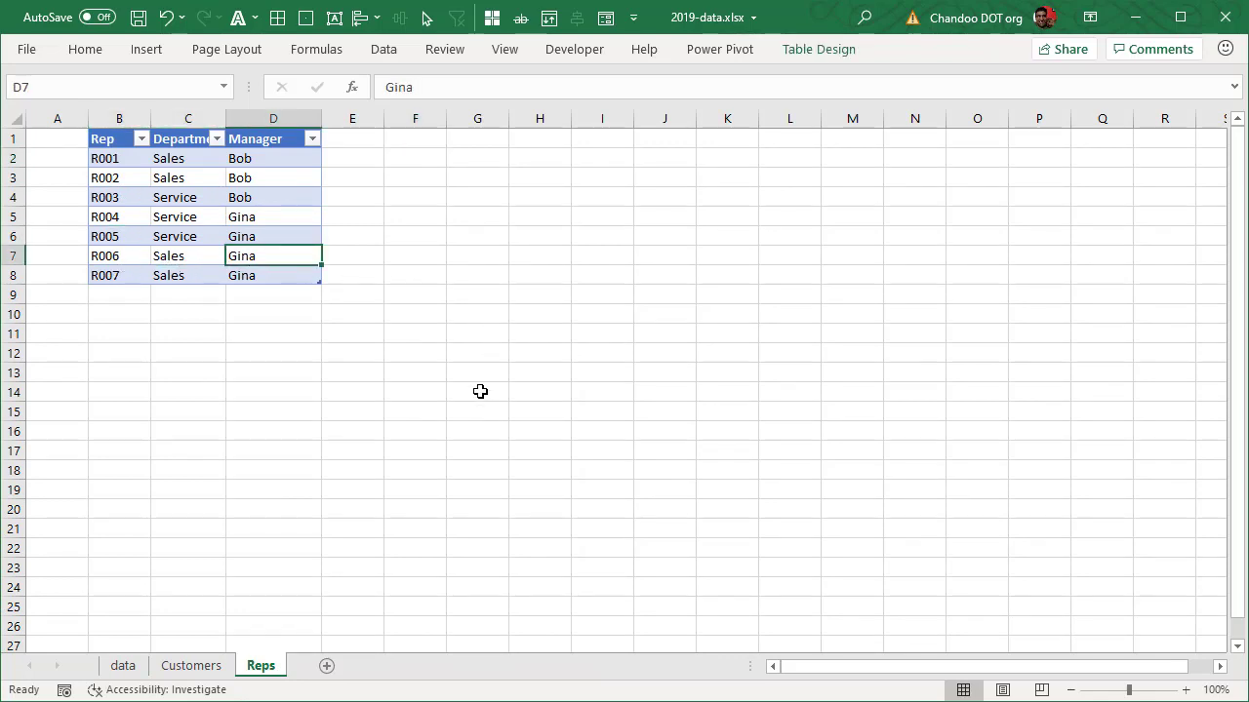
left_click(124, 667)
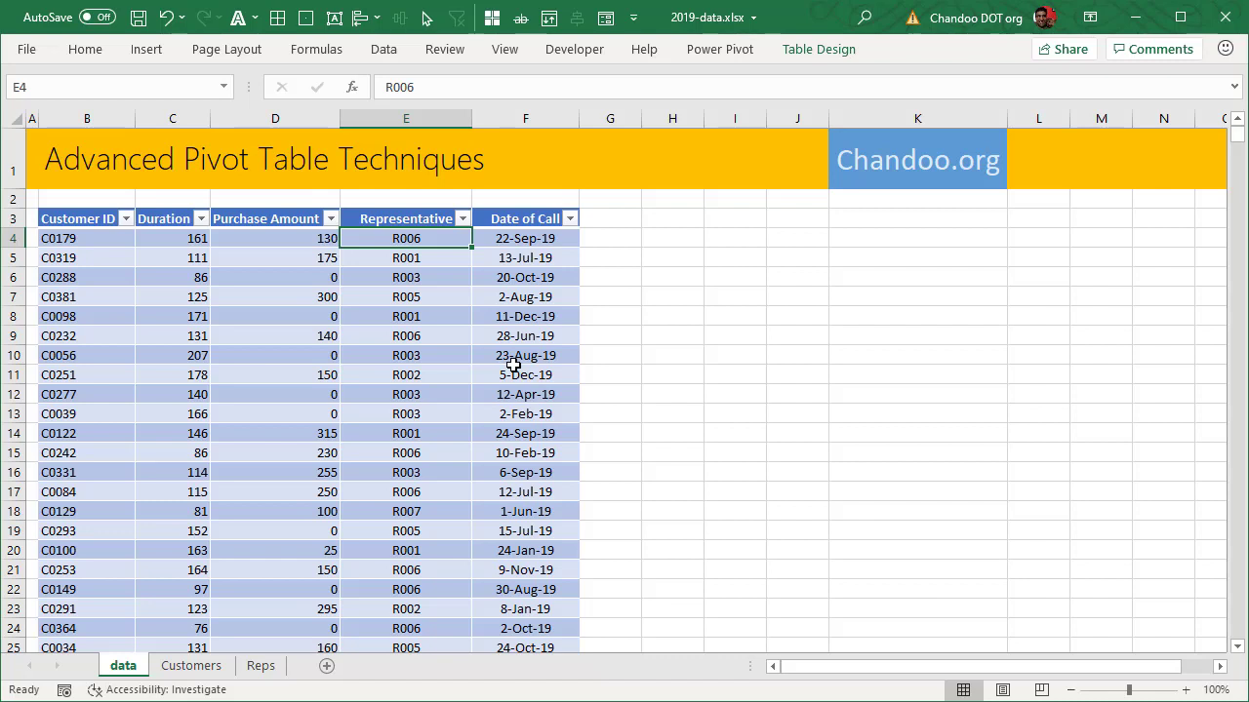
left_click(112, 246)
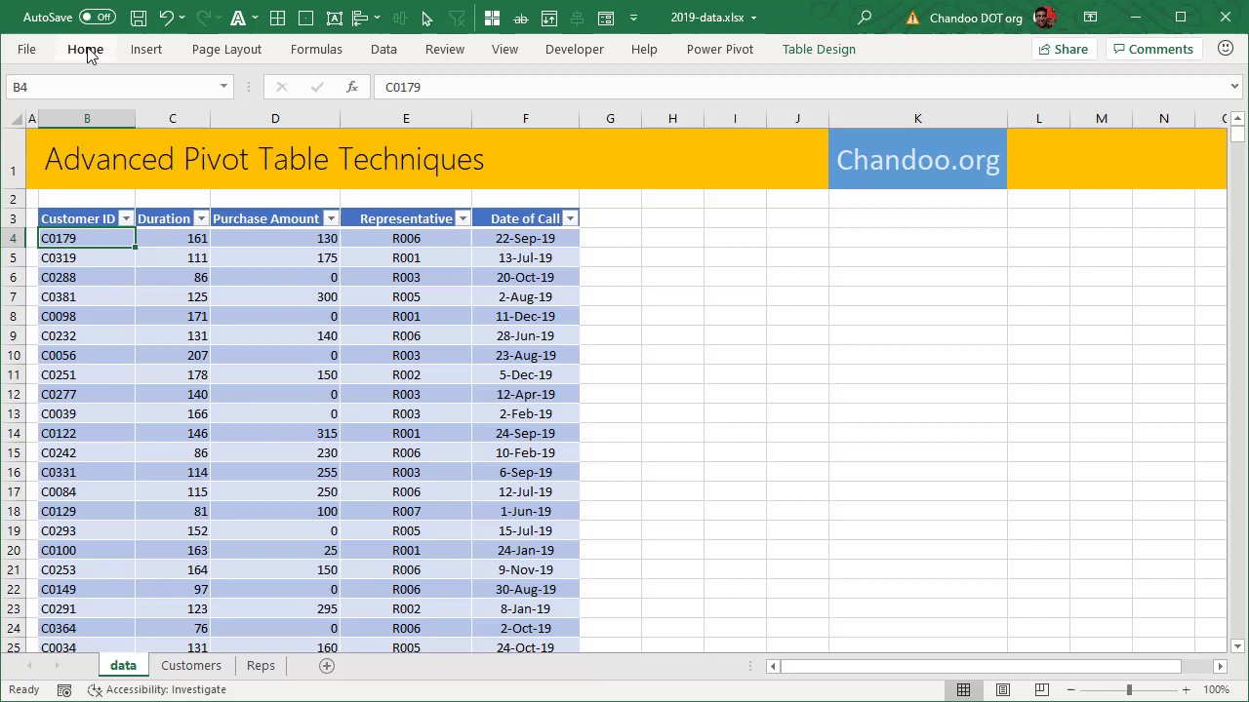
left_click(147, 50)
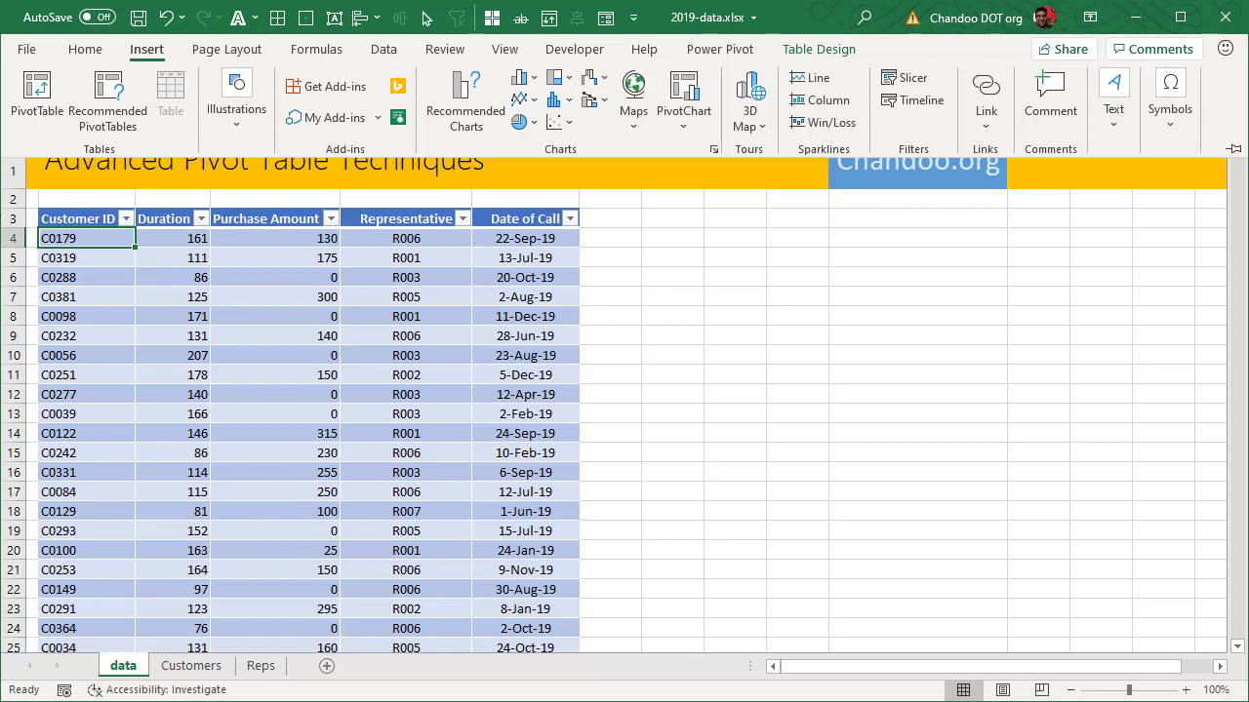
left_click(23, 121)
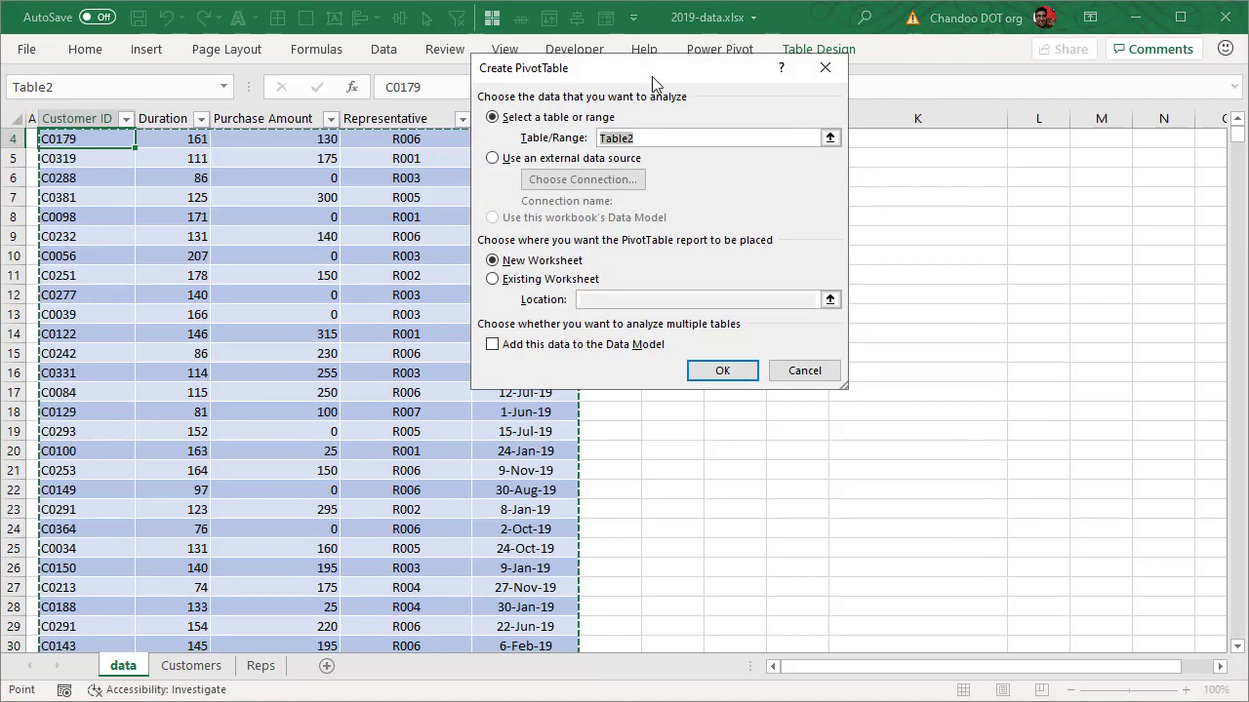
left_click_drag(654, 83, 825, 195)
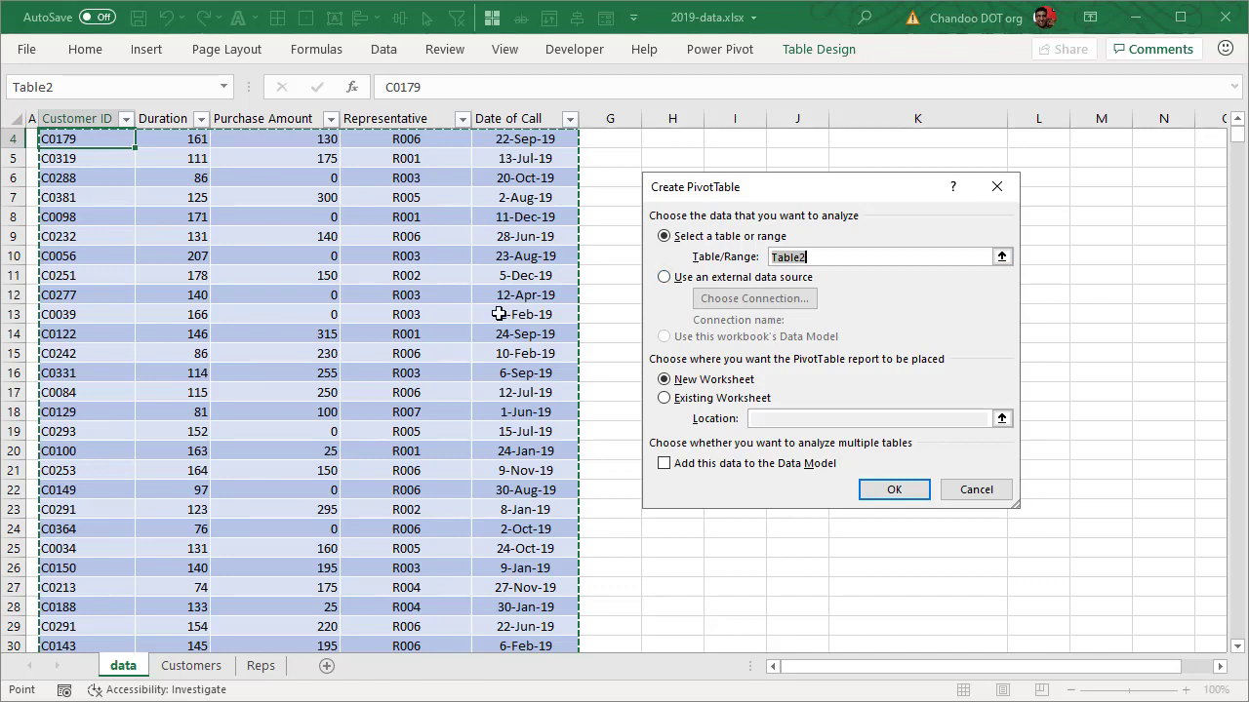
left_click(979, 490)
Step: Rename the table on the data sheet as calls
scroll(446, 394, "up", 1)
left_click(806, 51)
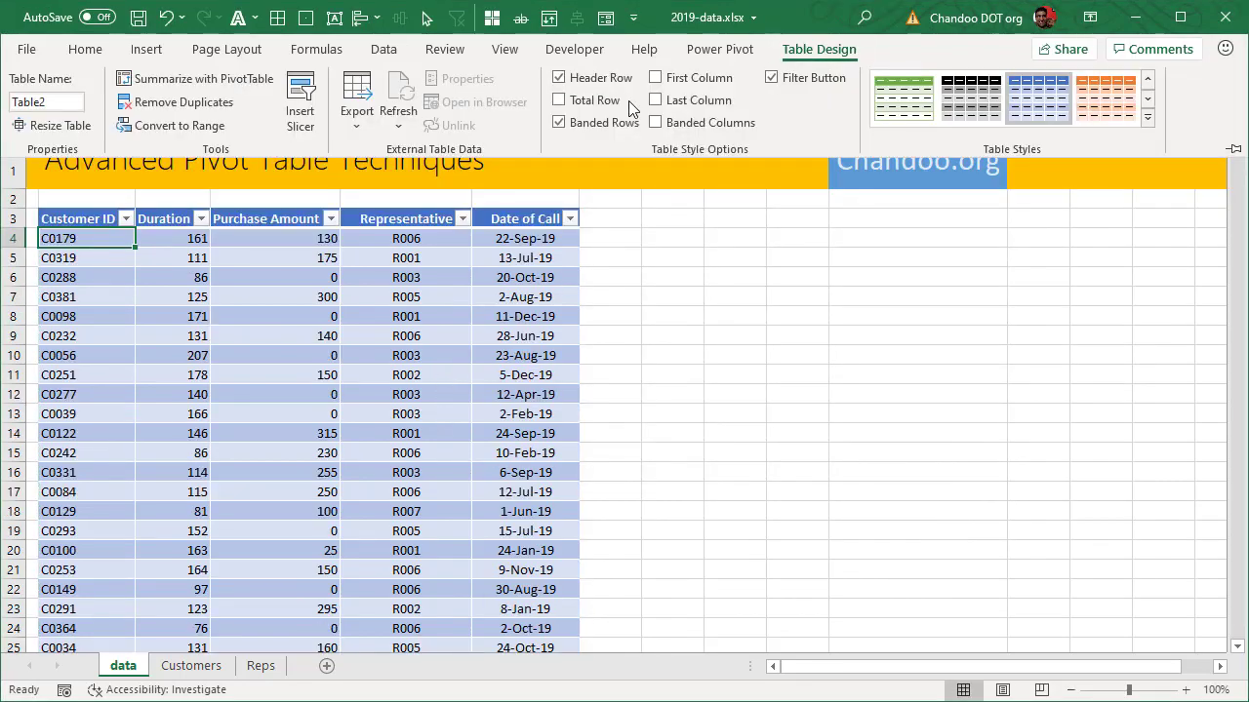
left_click(66, 102)
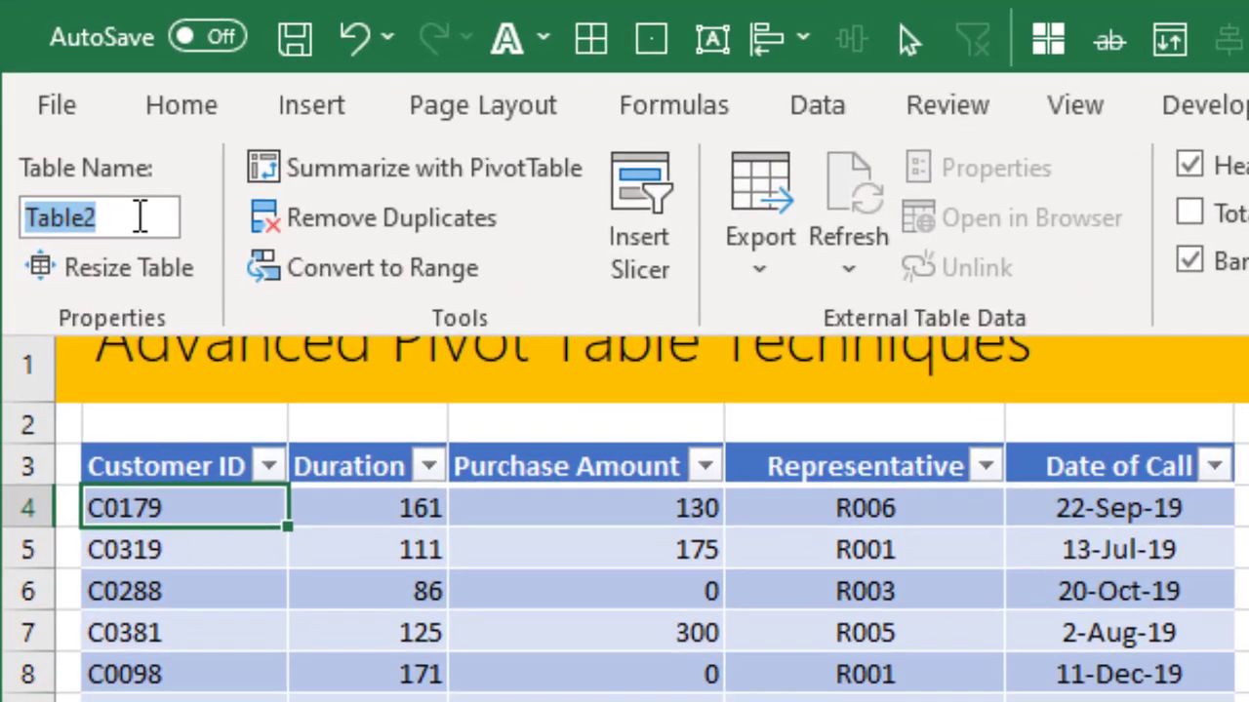
type("calls")
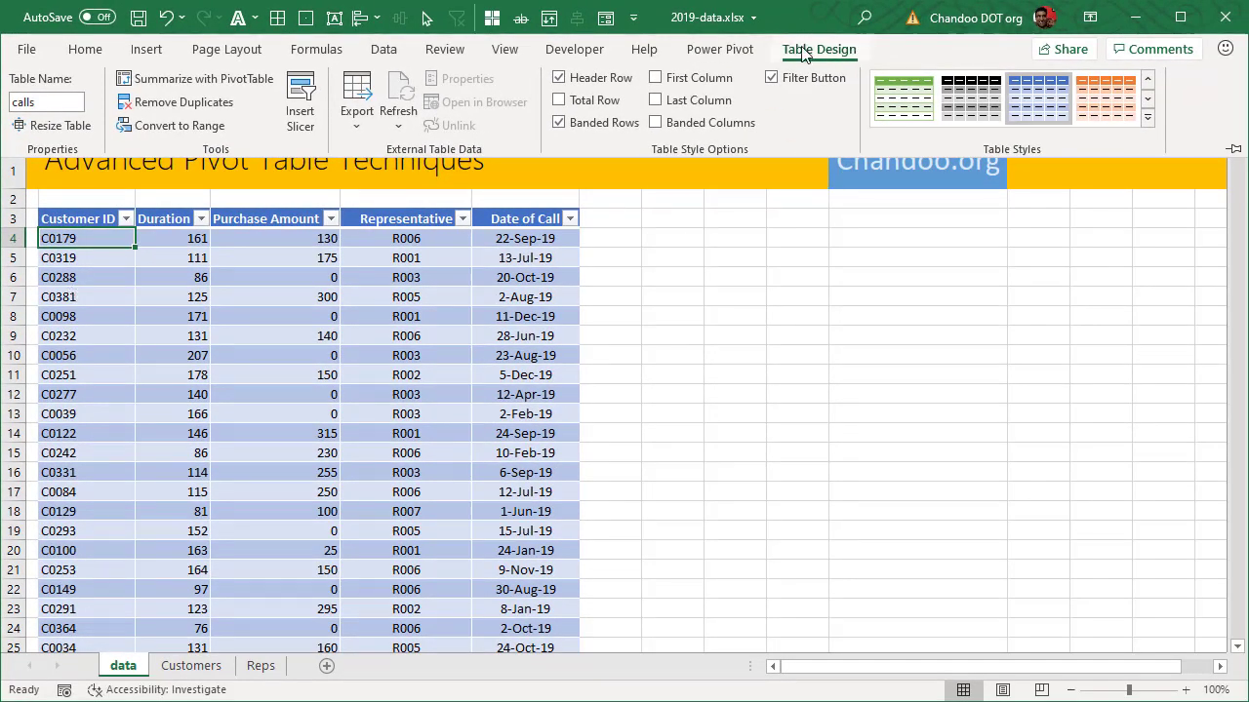
key("Return")
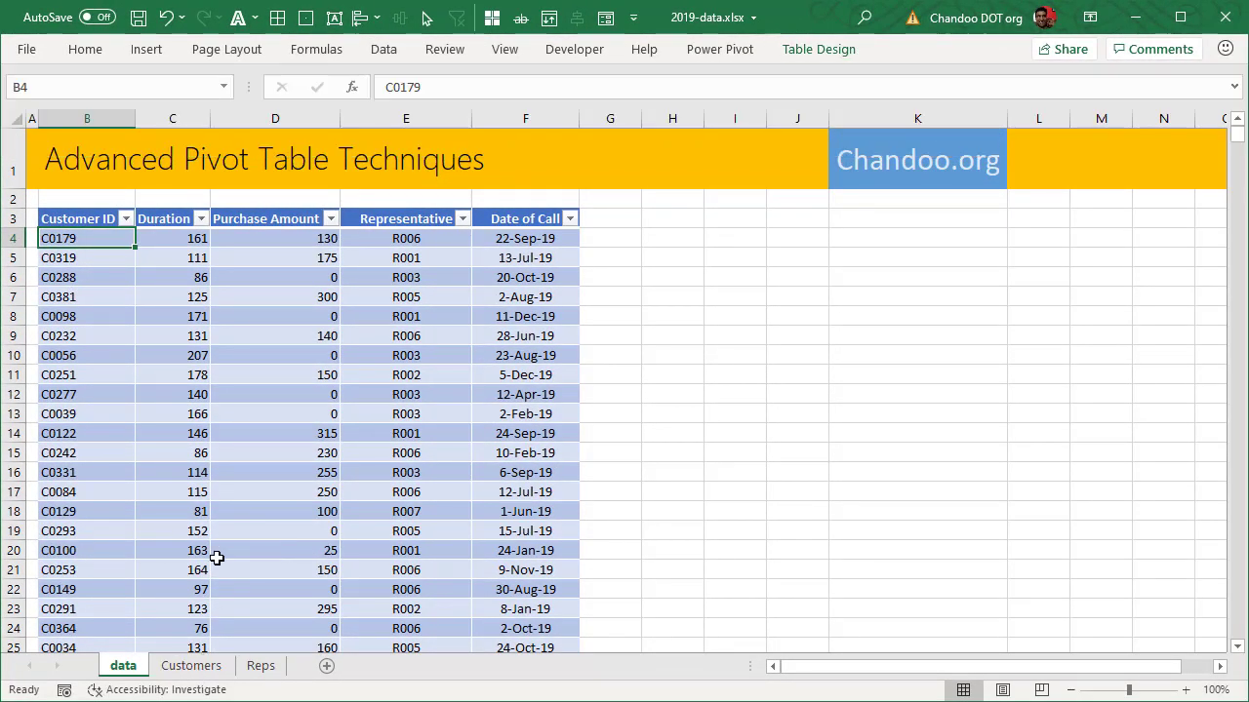
Step: Check the table name assigned to the customer table on the Customers sheet
left_click(192, 665)
left_click(800, 57)
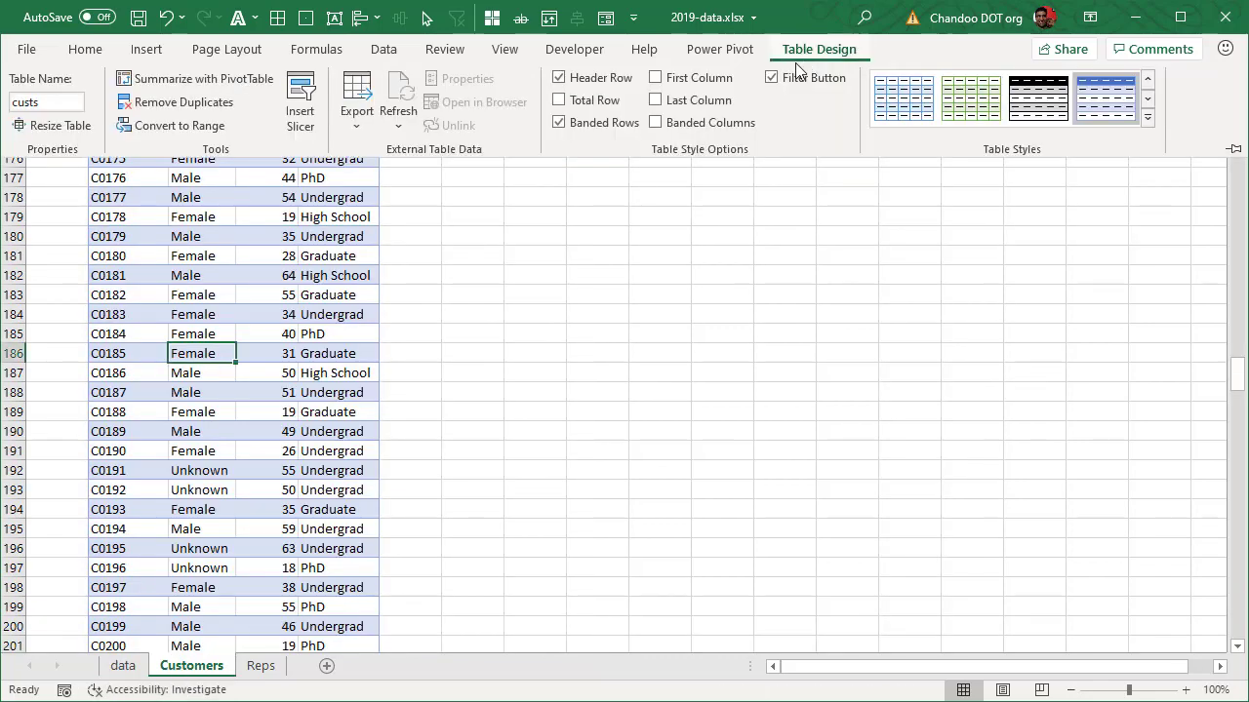
key("Escape")
left_click(332, 392)
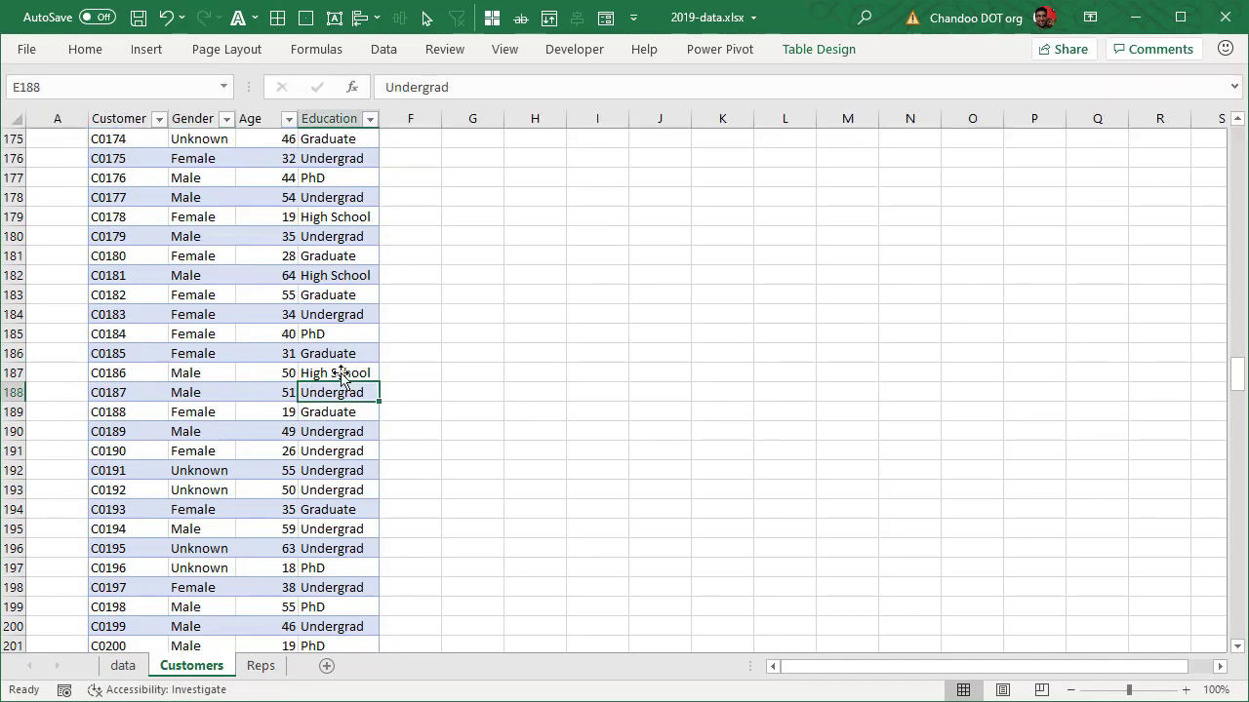
left_click(819, 48)
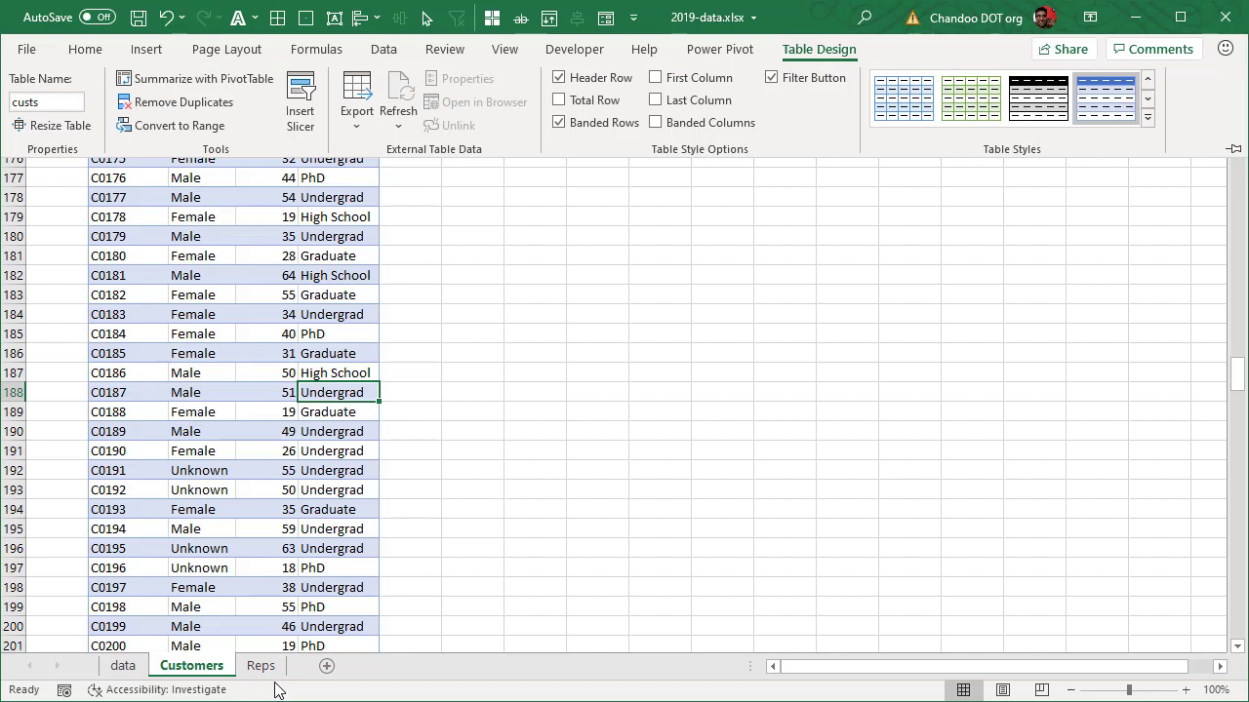
key("Escape")
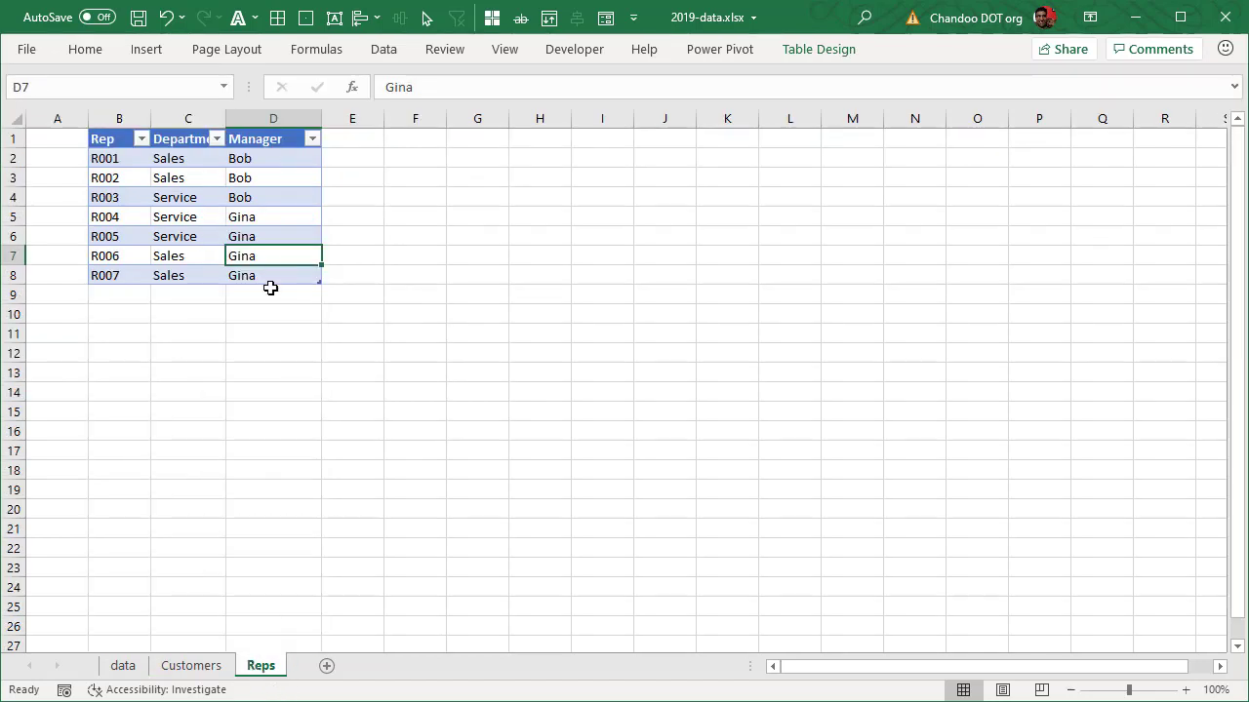
Step: Check the table name assigned to the representatives table on the Reps sheet
key("Up")
key("Up")
key("Up")
left_click(796, 49)
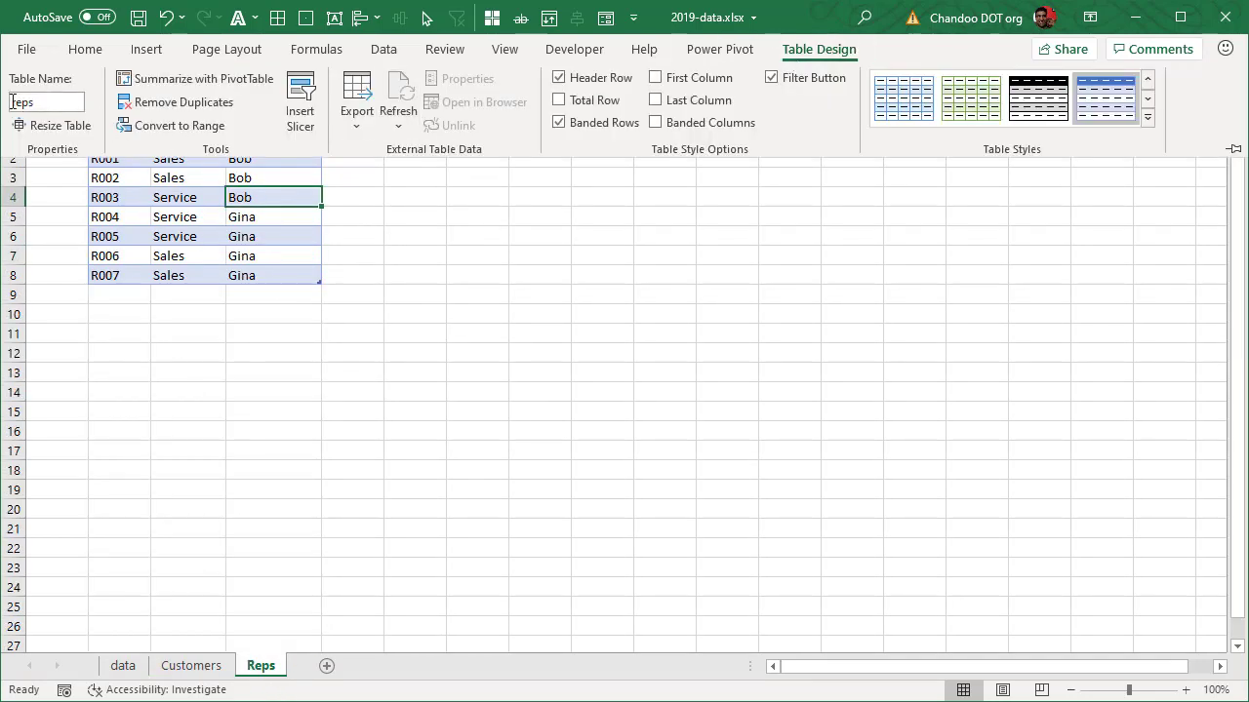
Step: Create a PivotTable from the calls table on a new worksheet, with the data added to the Data Model
left_click(121, 671)
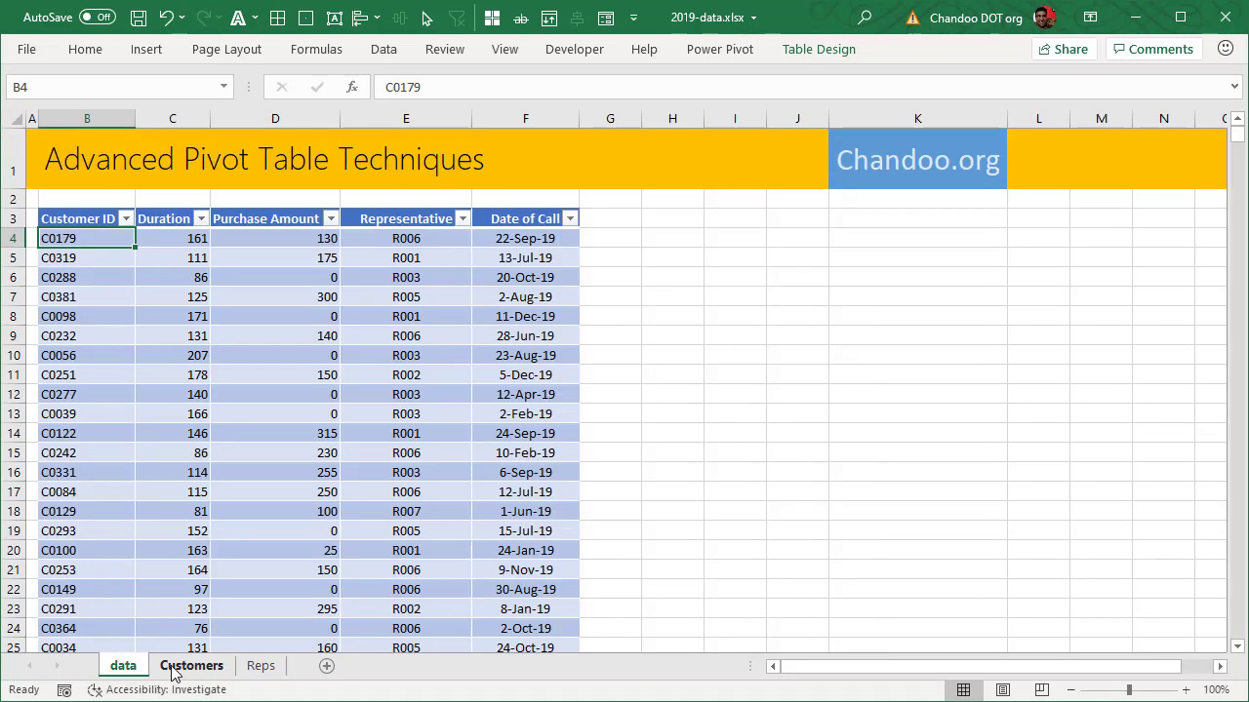
left_click(832, 51)
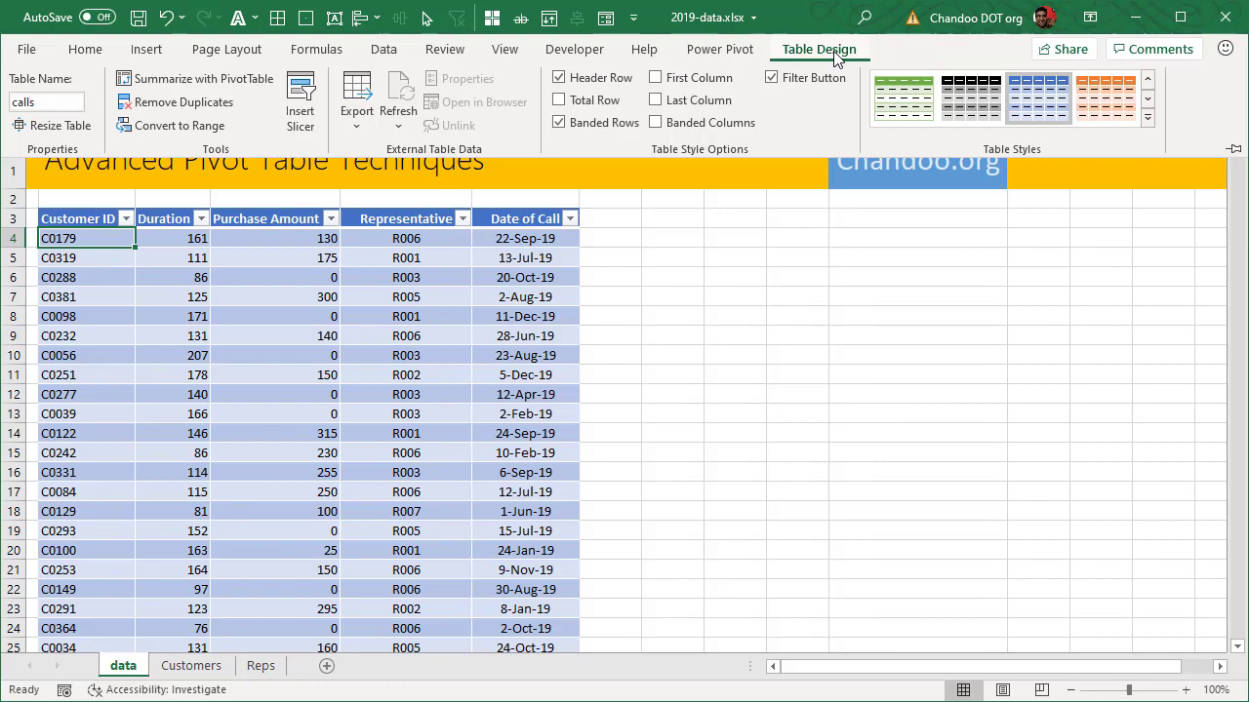
left_click(146, 49)
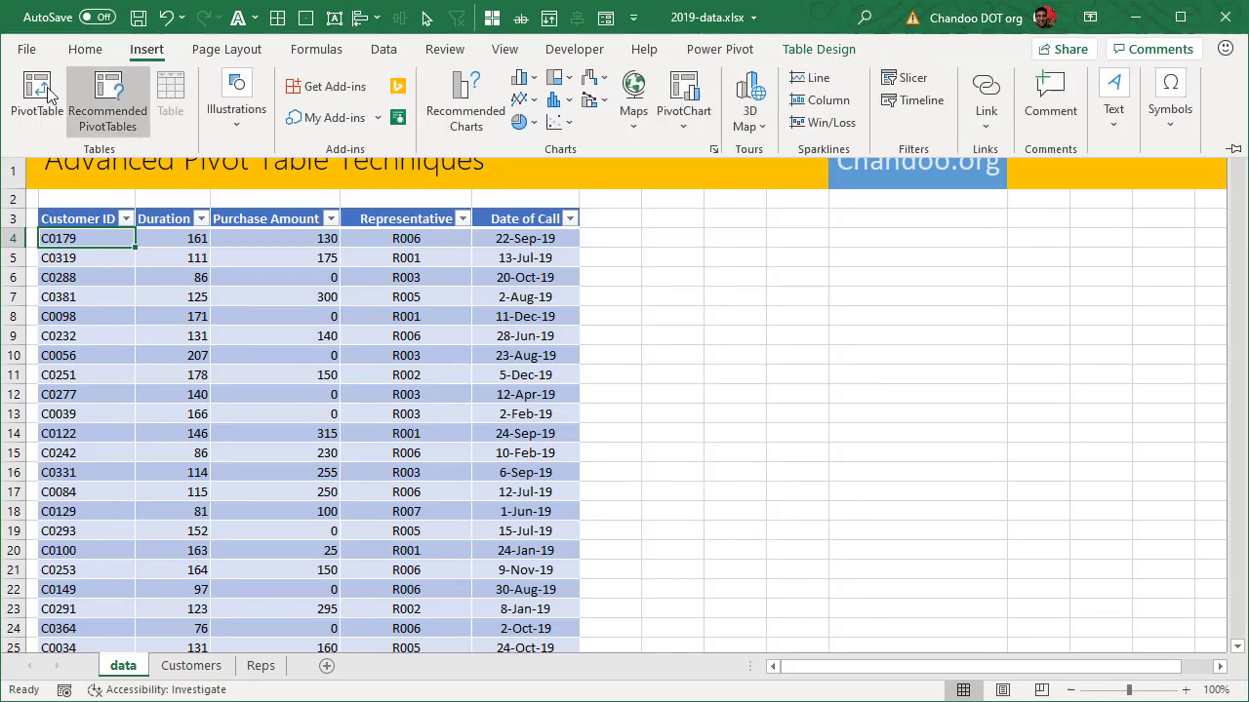
left_click(37, 93)
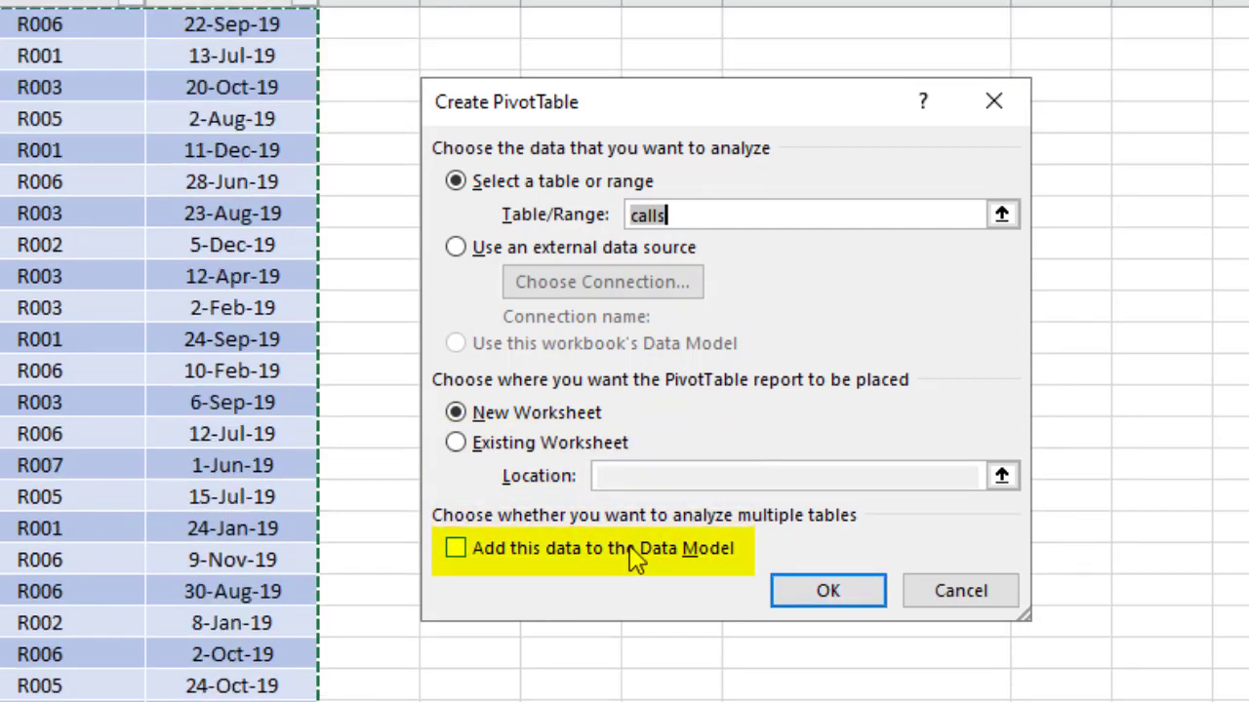
left_click(531, 549)
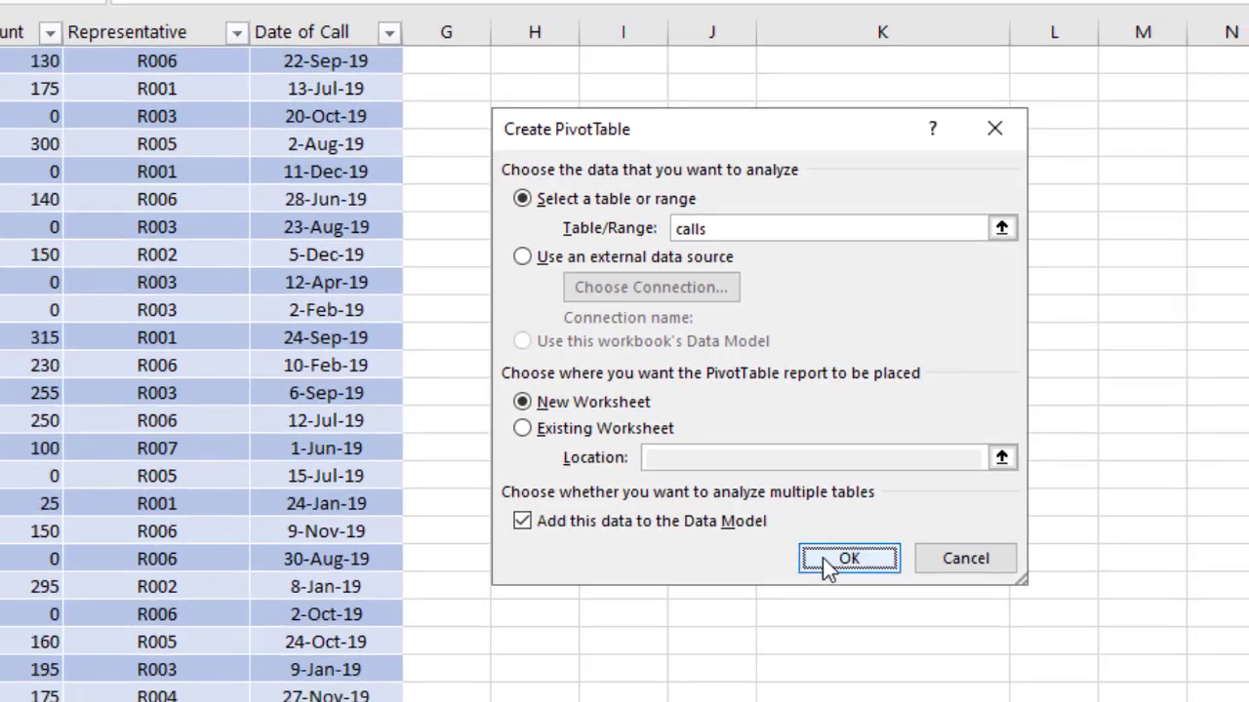
left_click(795, 592)
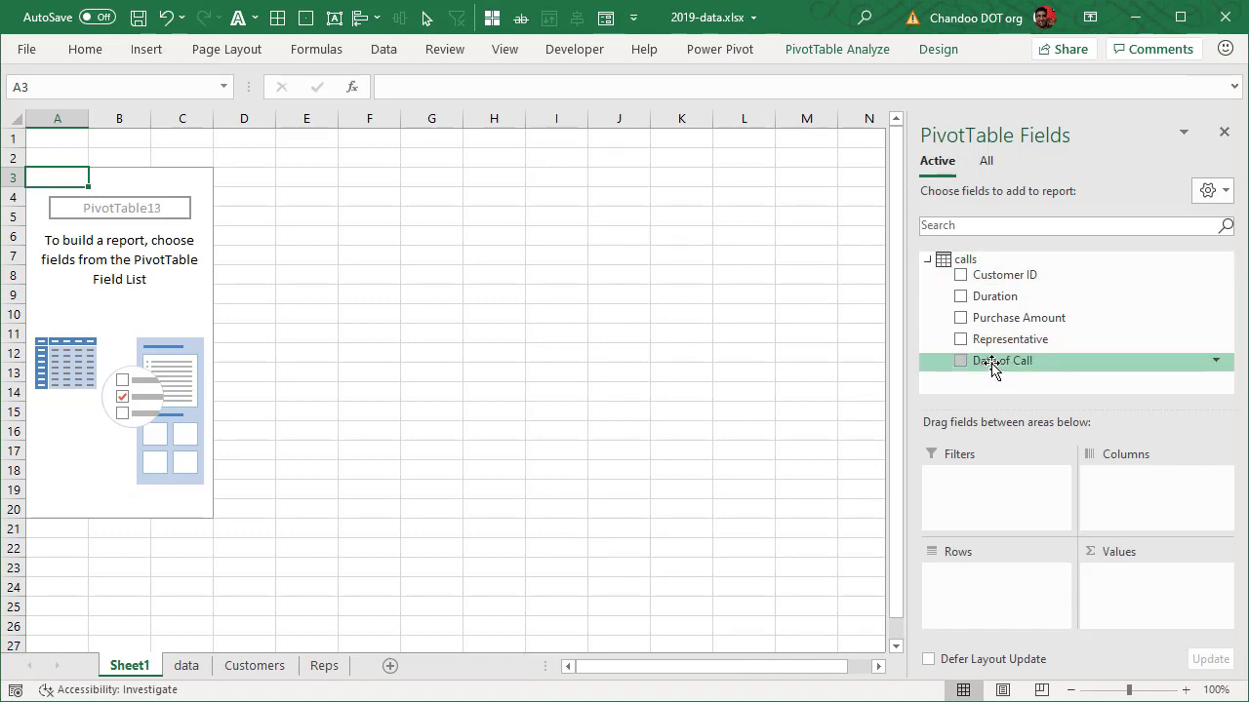
Step: List all workbook tables in the PivotTable field list and open the manager for table relationships
left_click(984, 166)
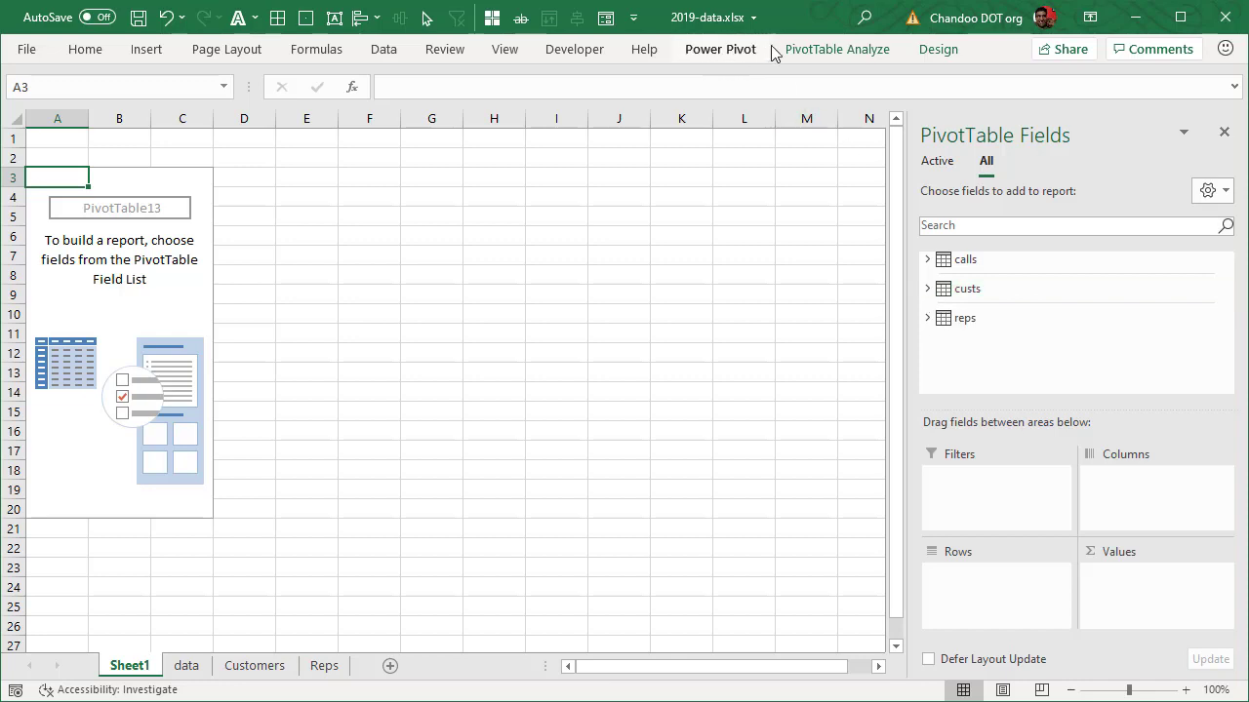
left_click(382, 49)
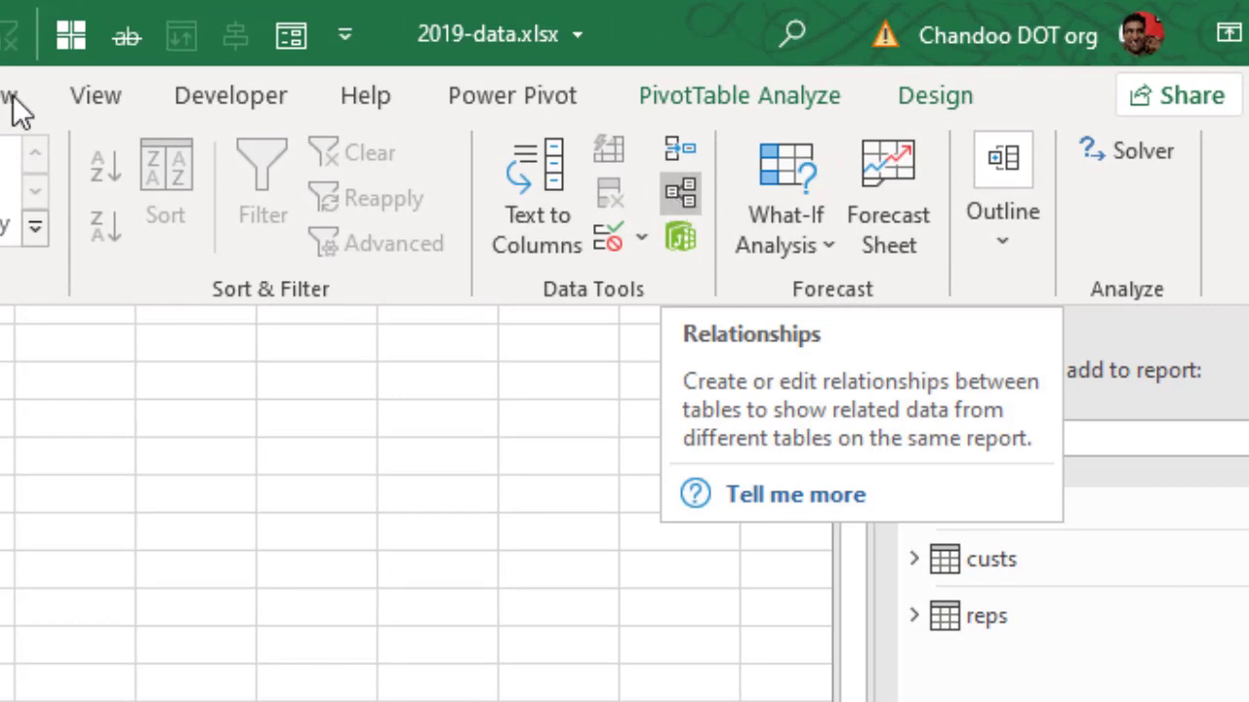
left_click(680, 200)
left_click(673, 206)
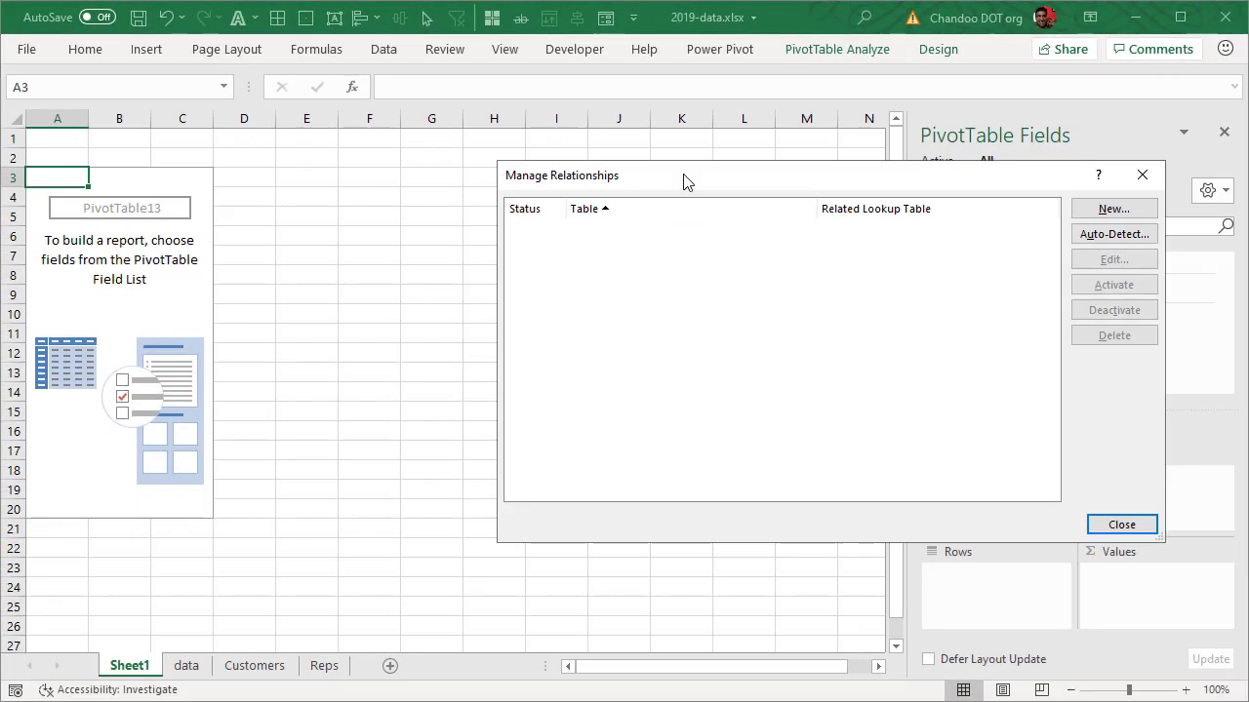
left_click_drag(683, 181, 415, 182)
Step: Create a relationship from the calls table's Customer ID column to the custs table's Customer column
left_click(846, 208)
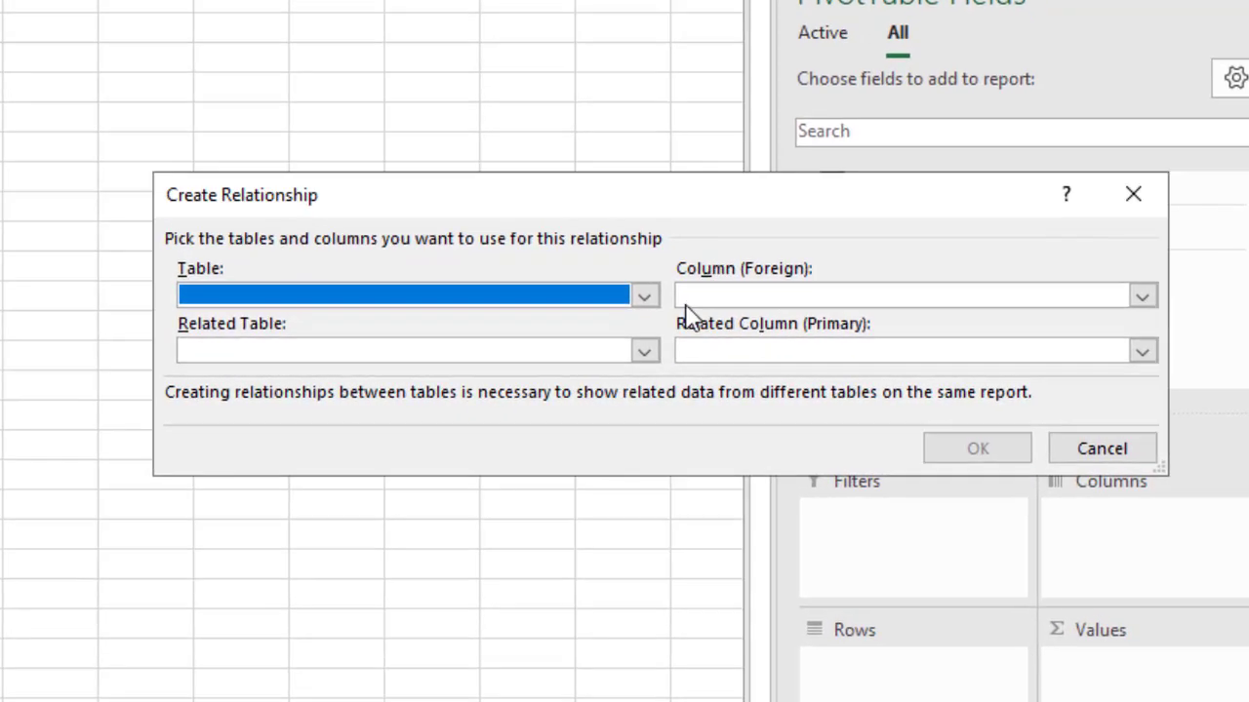
left_click(644, 296)
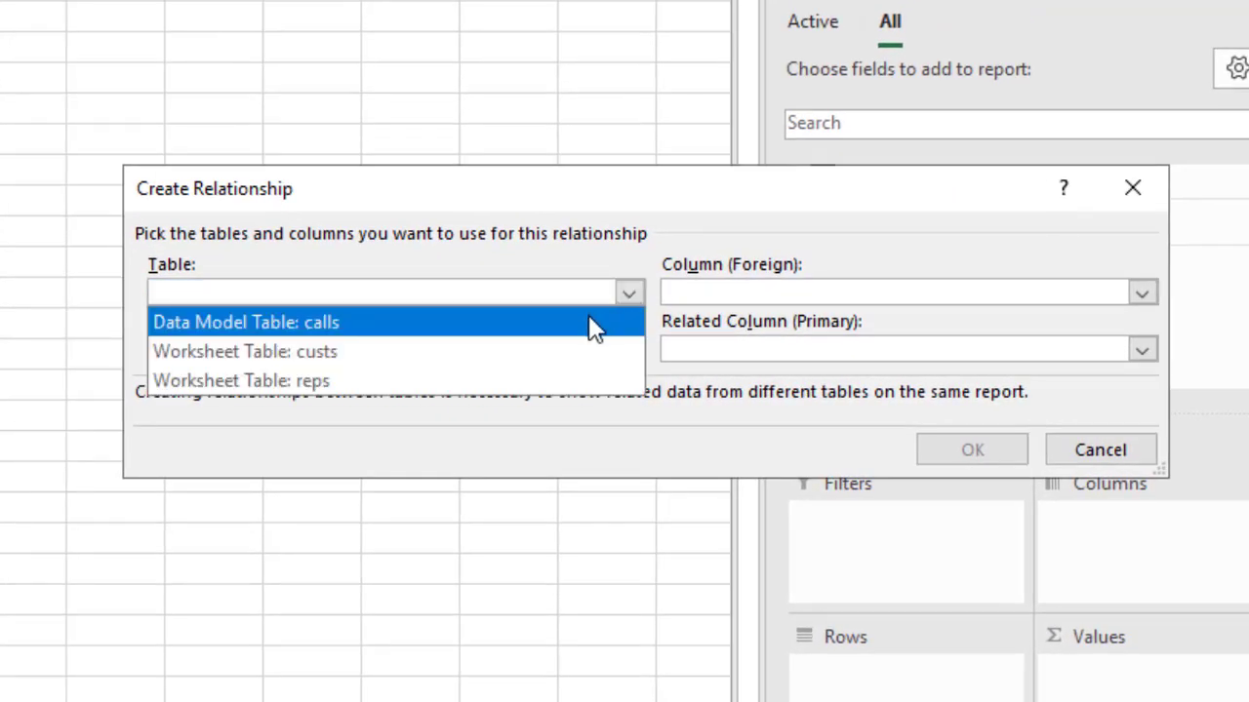
left_click(610, 331)
left_click(809, 295)
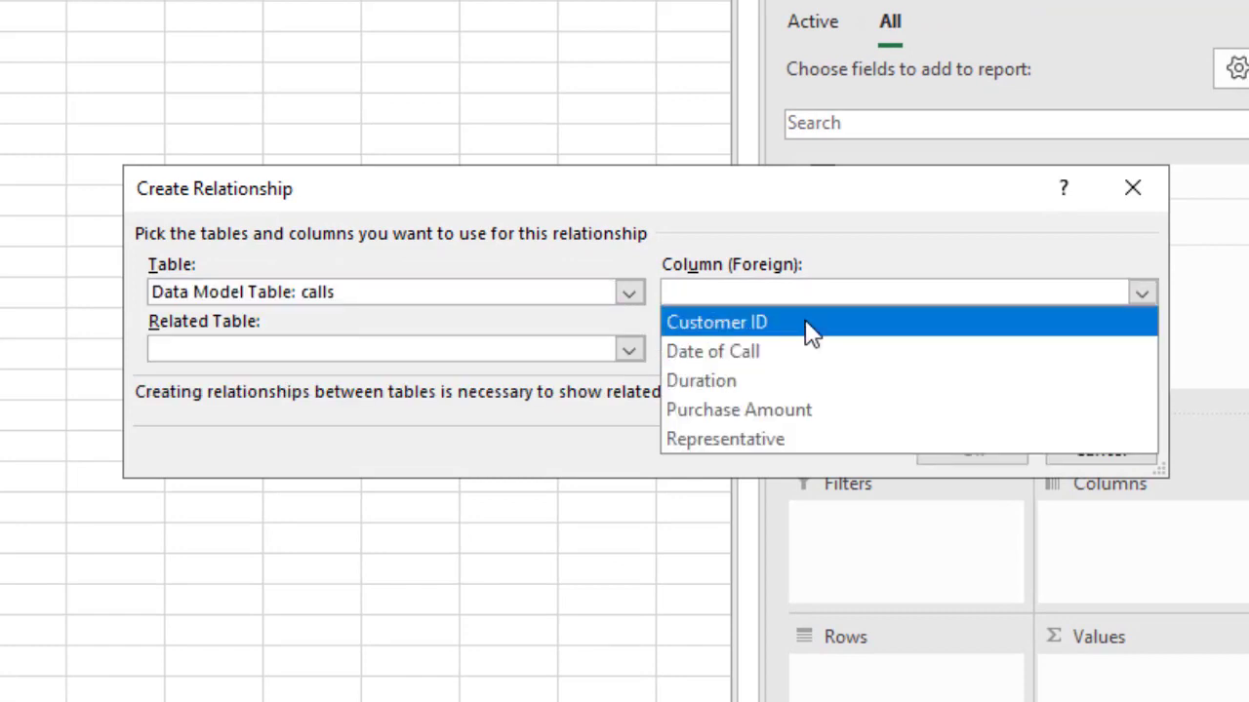
left_click(806, 325)
left_click(628, 349)
left_click(513, 413)
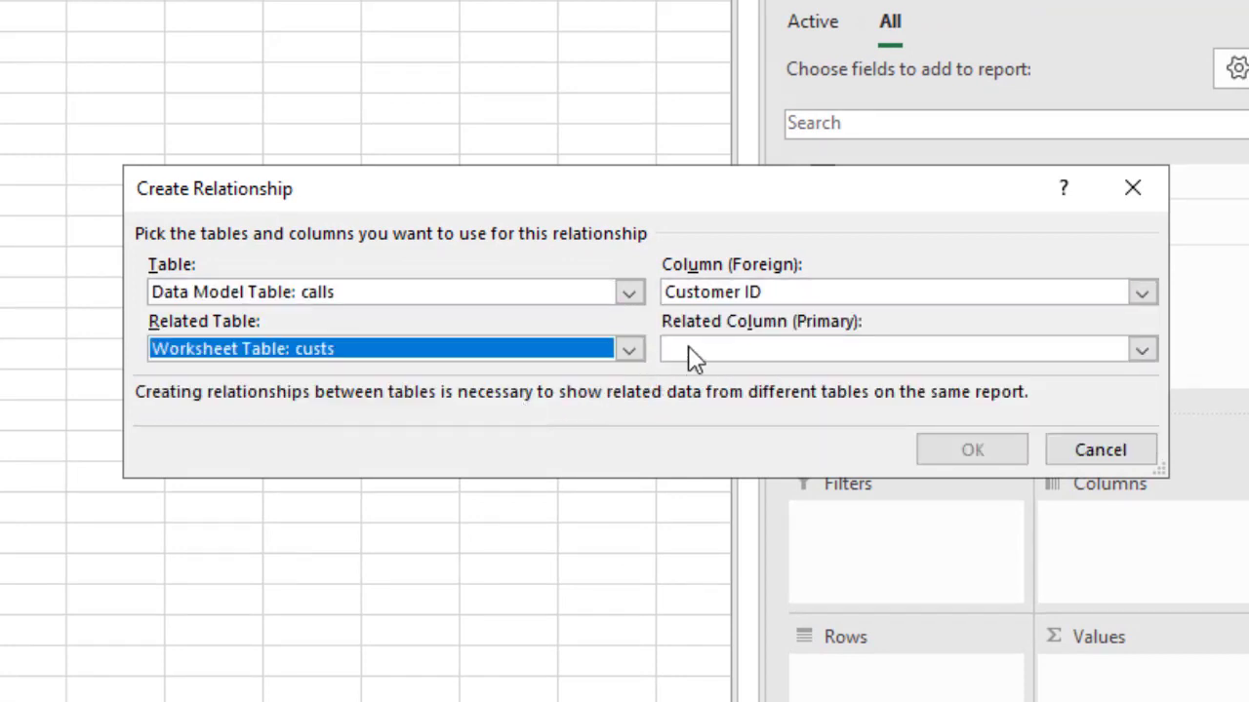
left_click(694, 353)
left_click(731, 410)
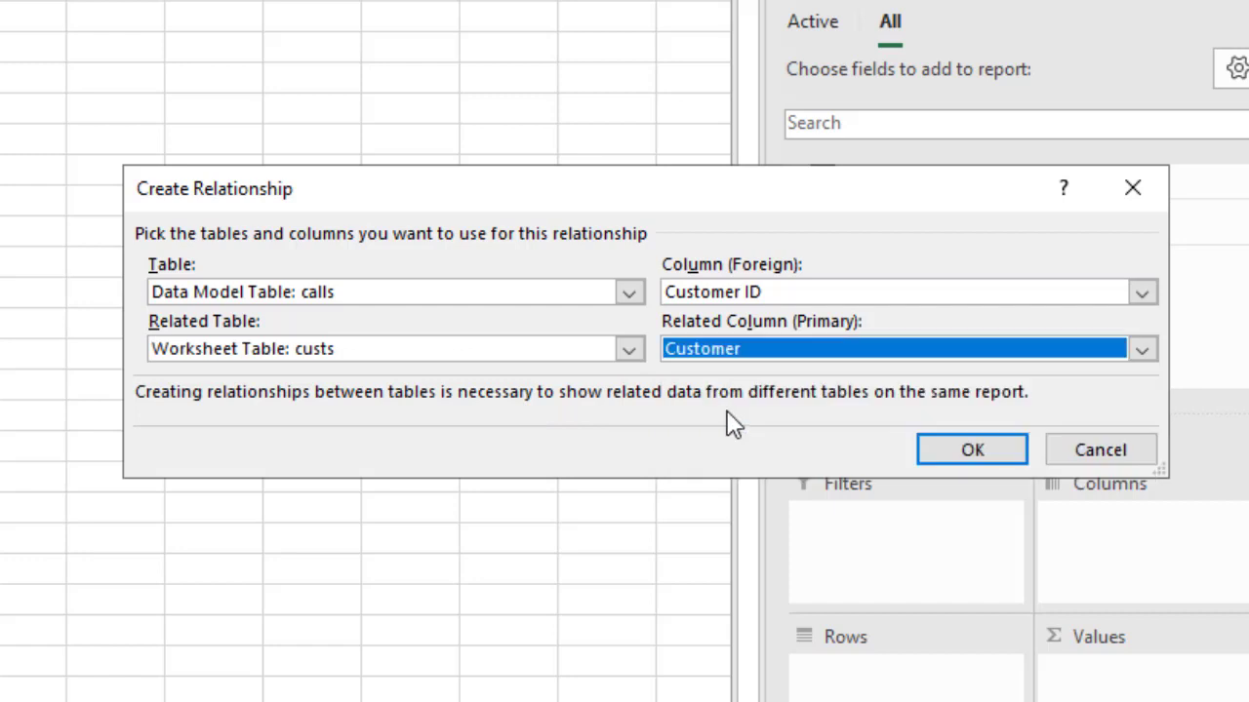
left_click(927, 444)
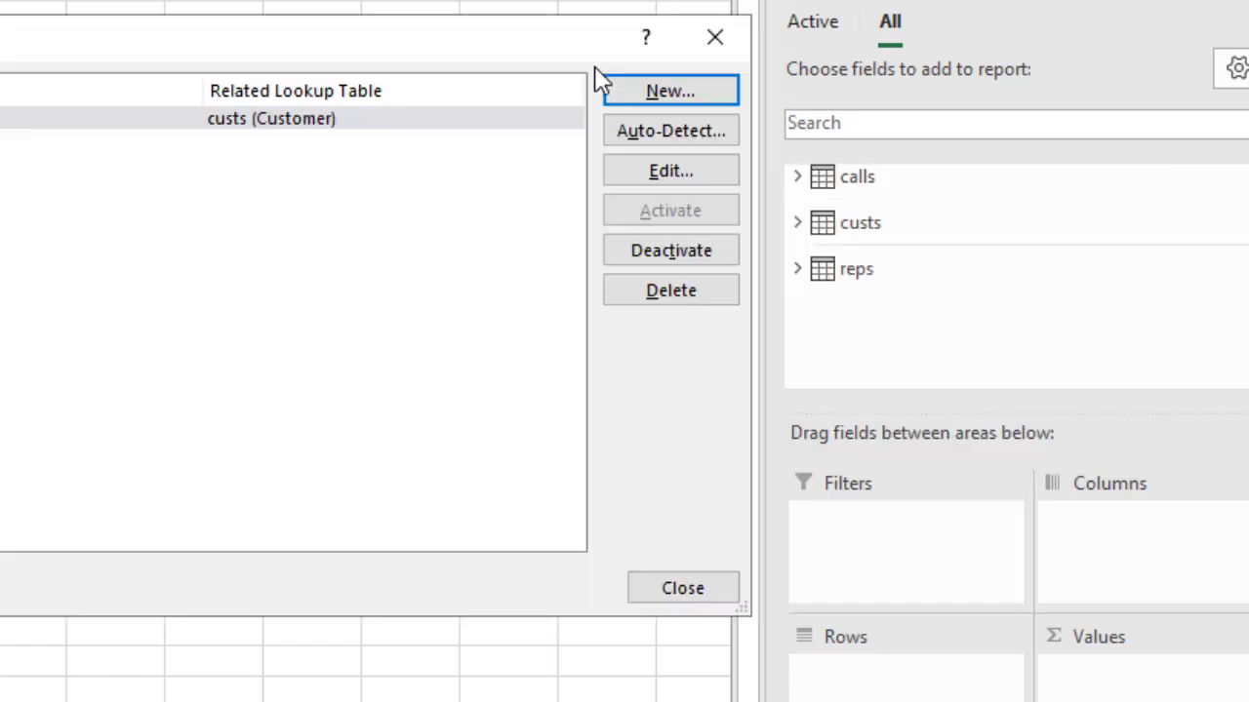
Step: Create a relationship from the calls table's Representative column to the reps table's Rep column, and close the relationship manager
left_click(670, 93)
left_click(400, 293)
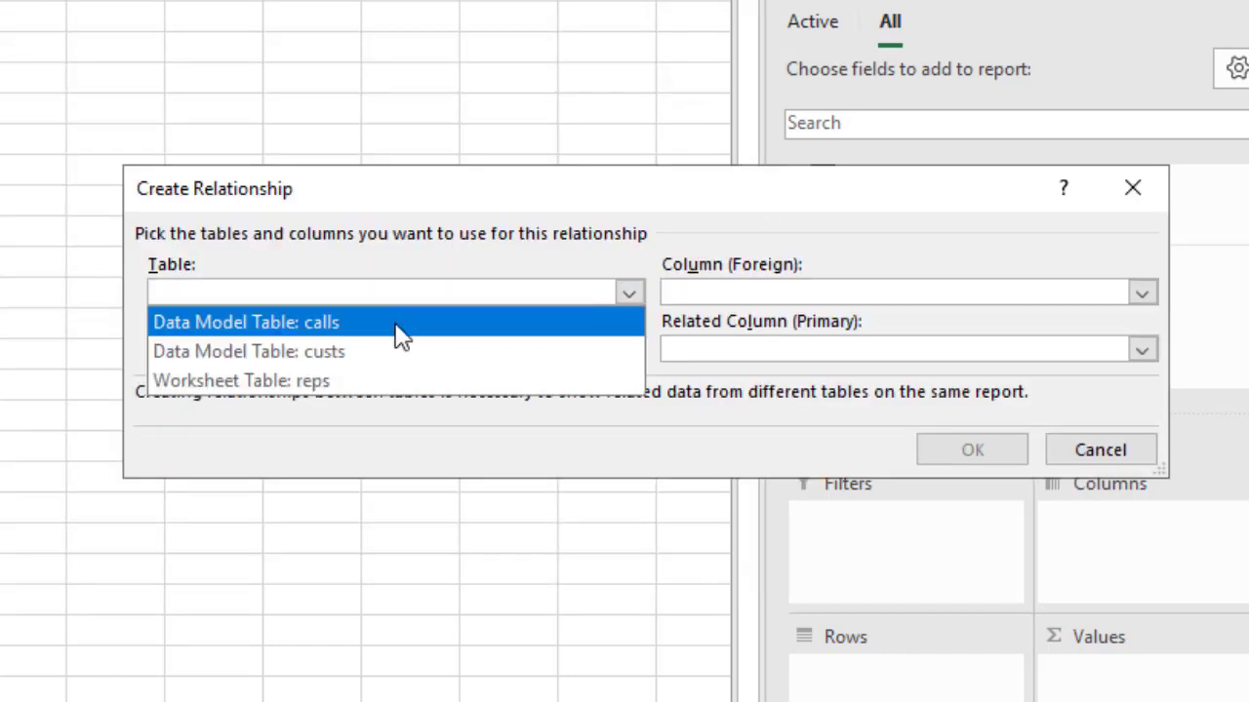
left_click(383, 330)
left_click(674, 295)
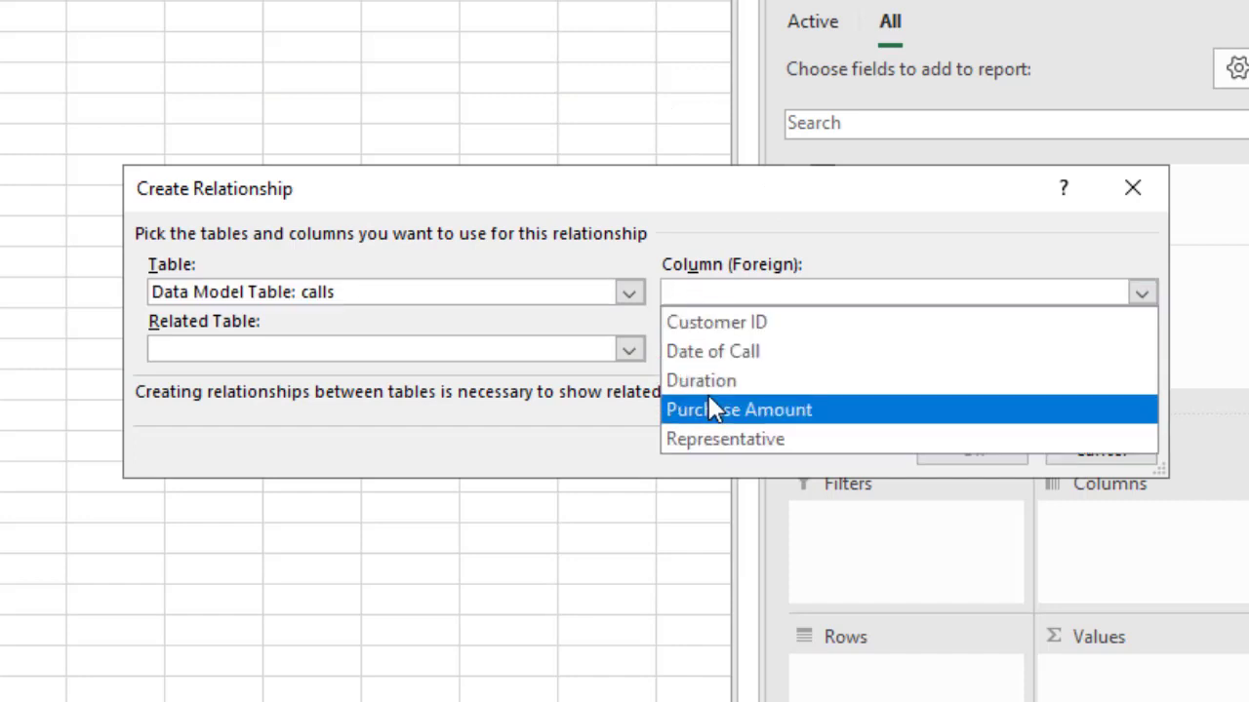
left_click(712, 439)
left_click(585, 351)
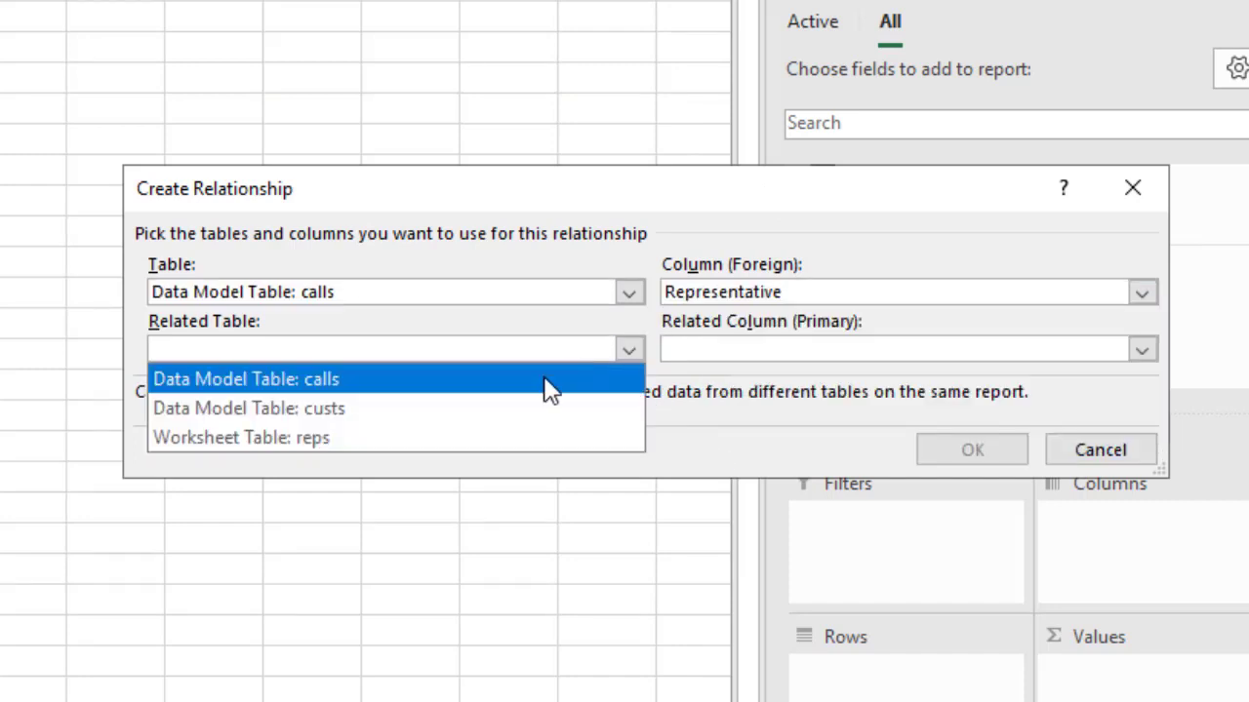
left_click(535, 438)
left_click(753, 350)
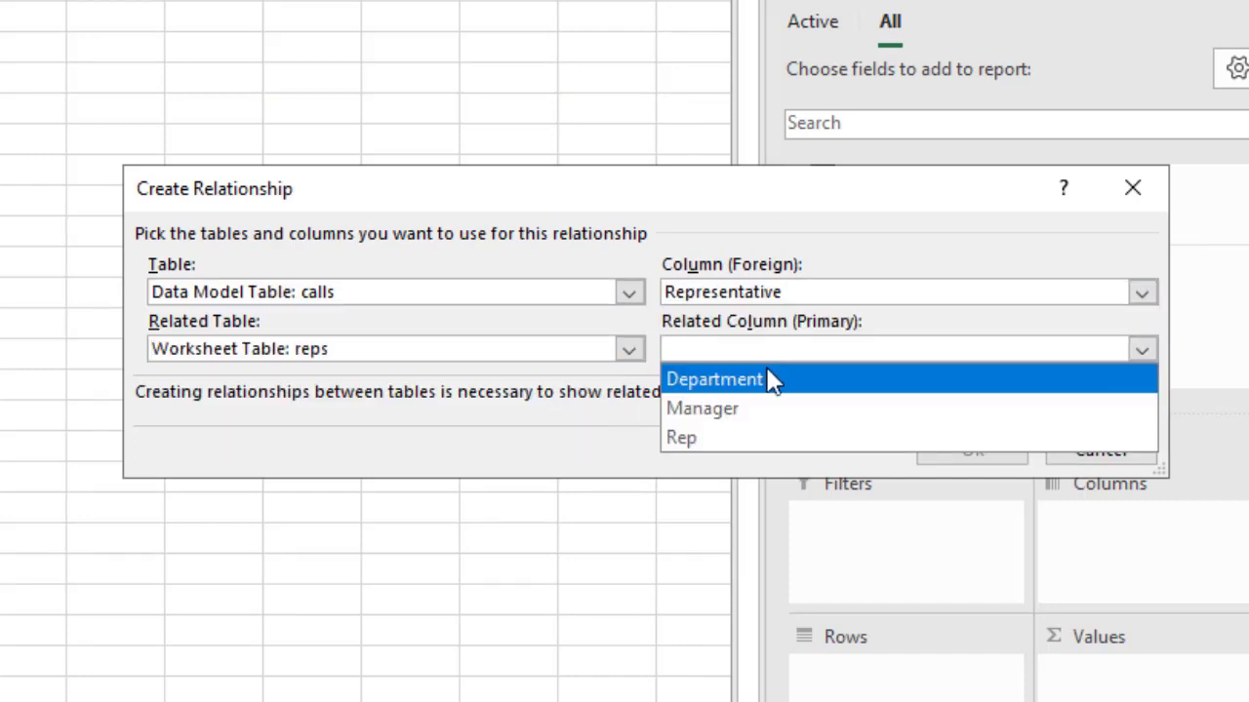
left_click(738, 431)
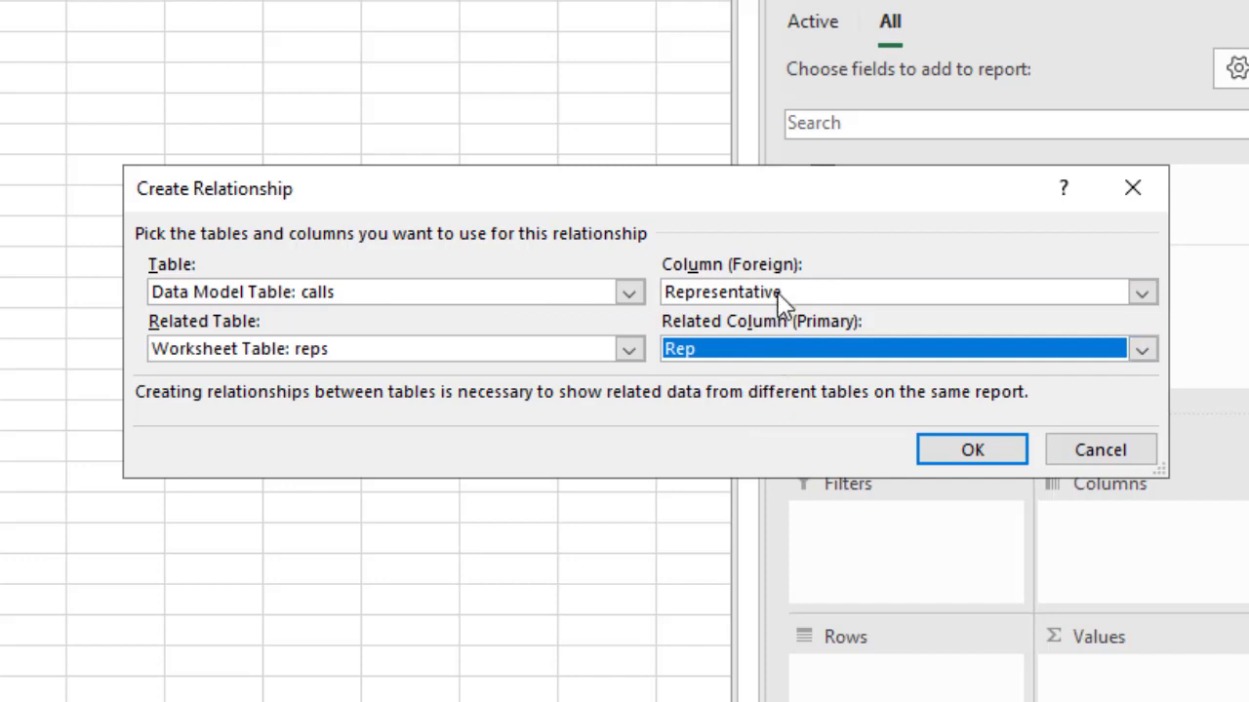
left_click(954, 453)
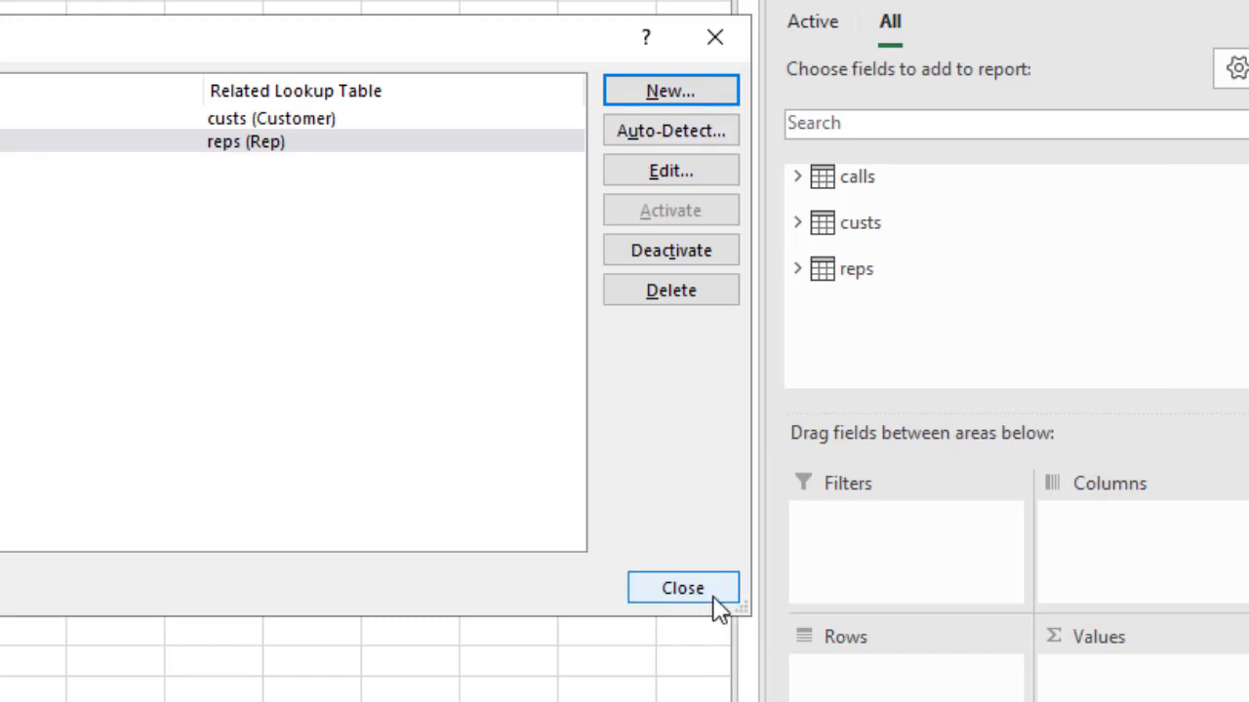
left_click(717, 596)
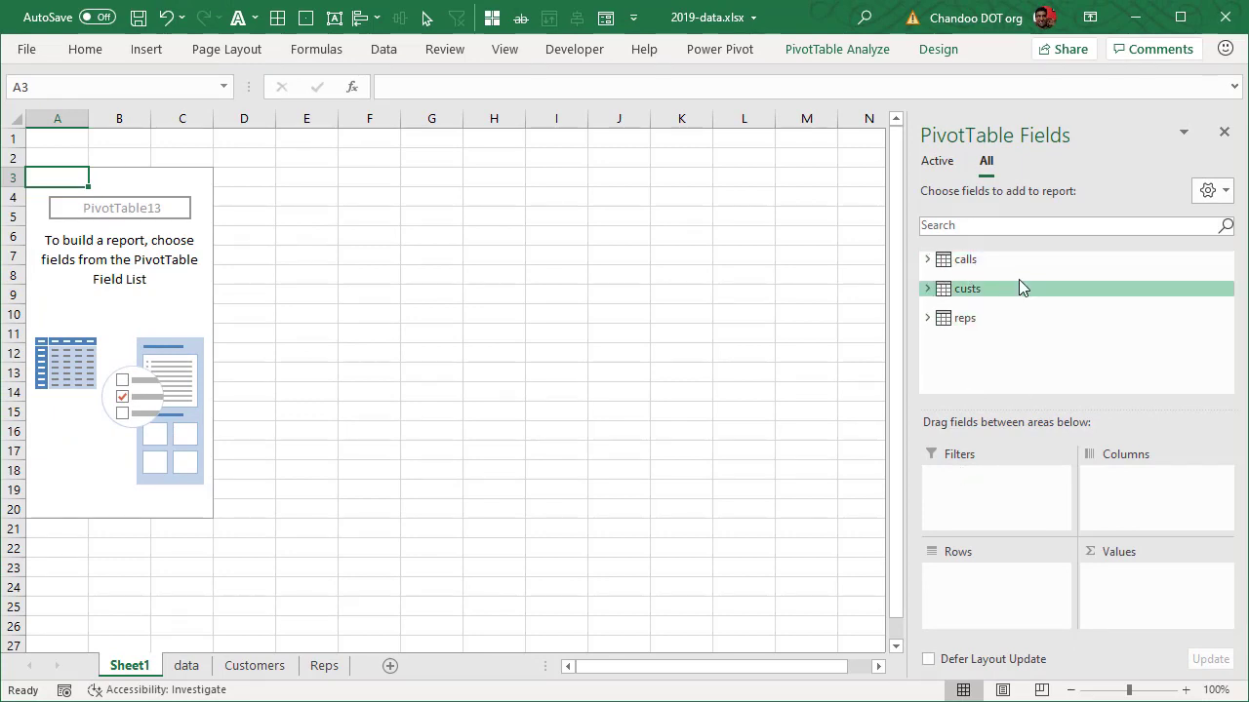
Step: Add the Gender field from the custs table to the PivotTable rows
left_click(926, 290)
left_click_drag(991, 326, 1002, 616)
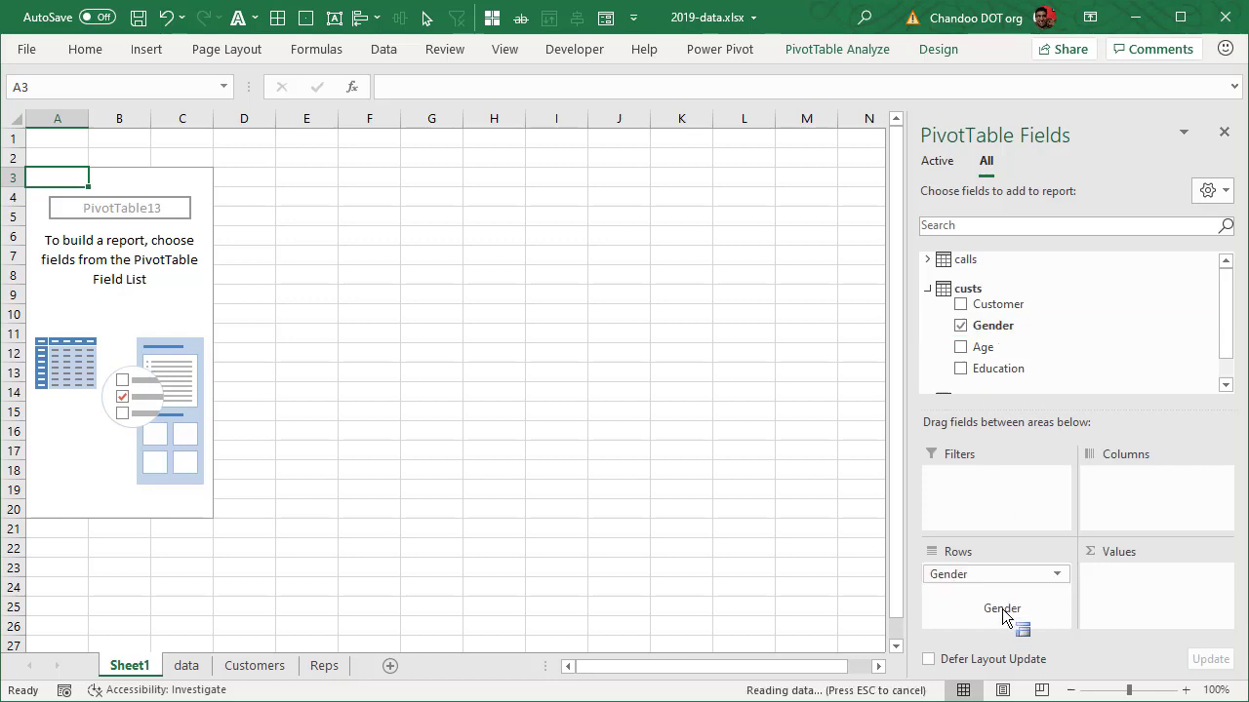
left_click(927, 290)
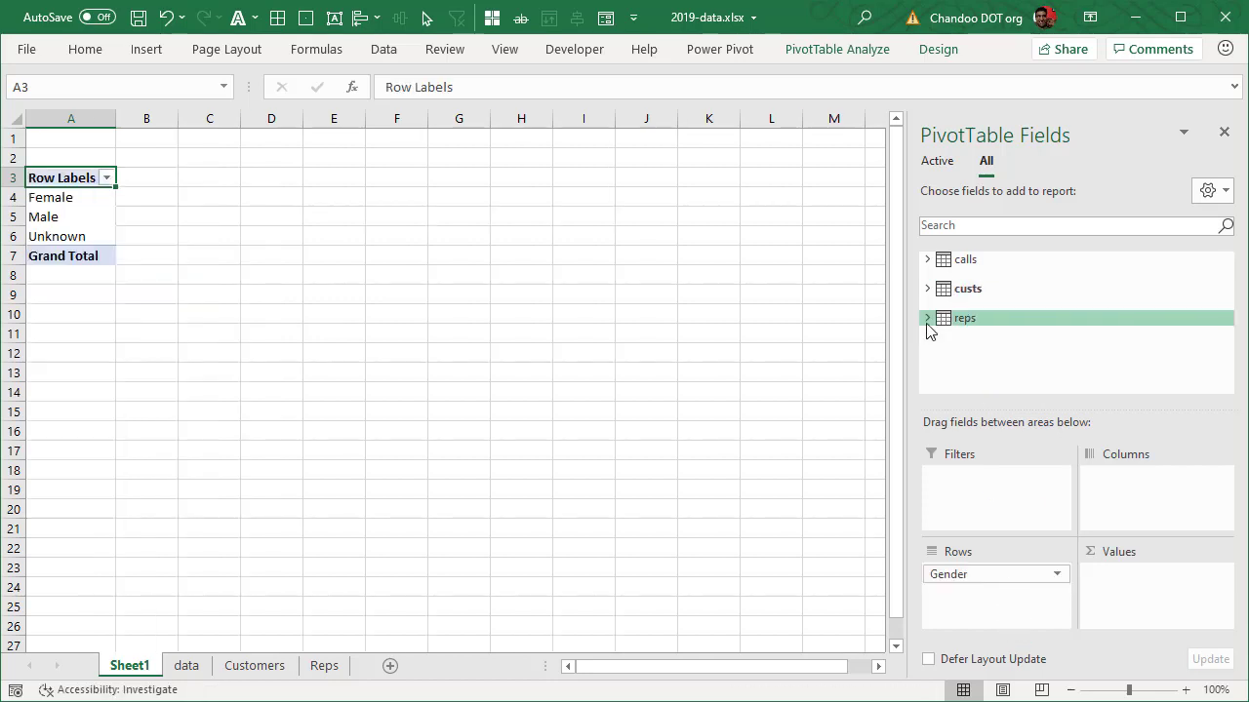
Step: Add Customer ID, Purchase Amount and Duration from the calls table to the PivotTable values
left_click(926, 260)
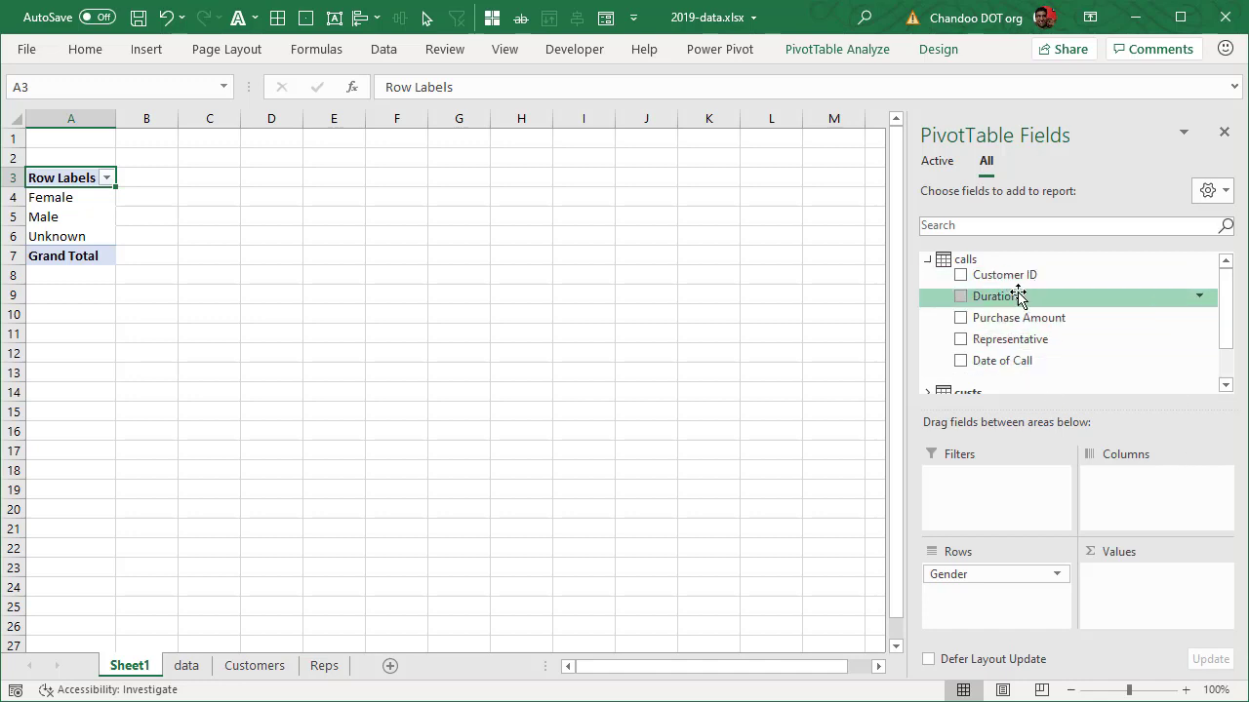
left_click_drag(1004, 275, 1119, 604)
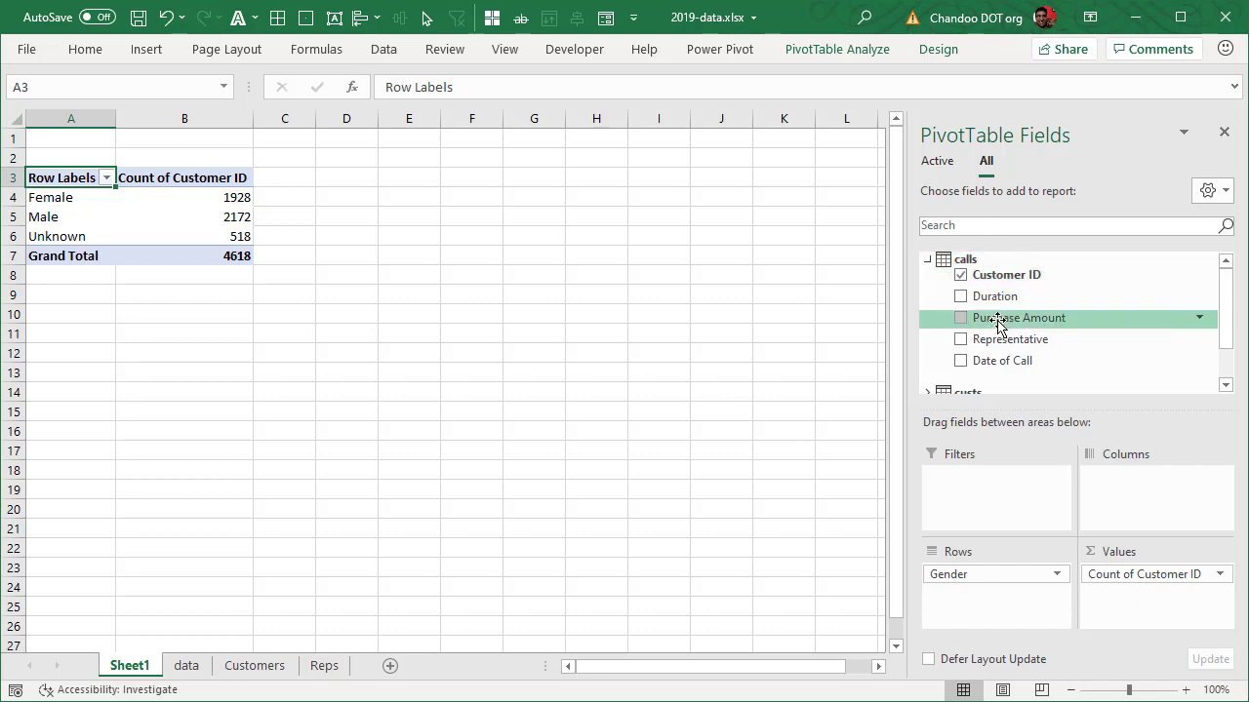
left_click_drag(997, 325, 1153, 617)
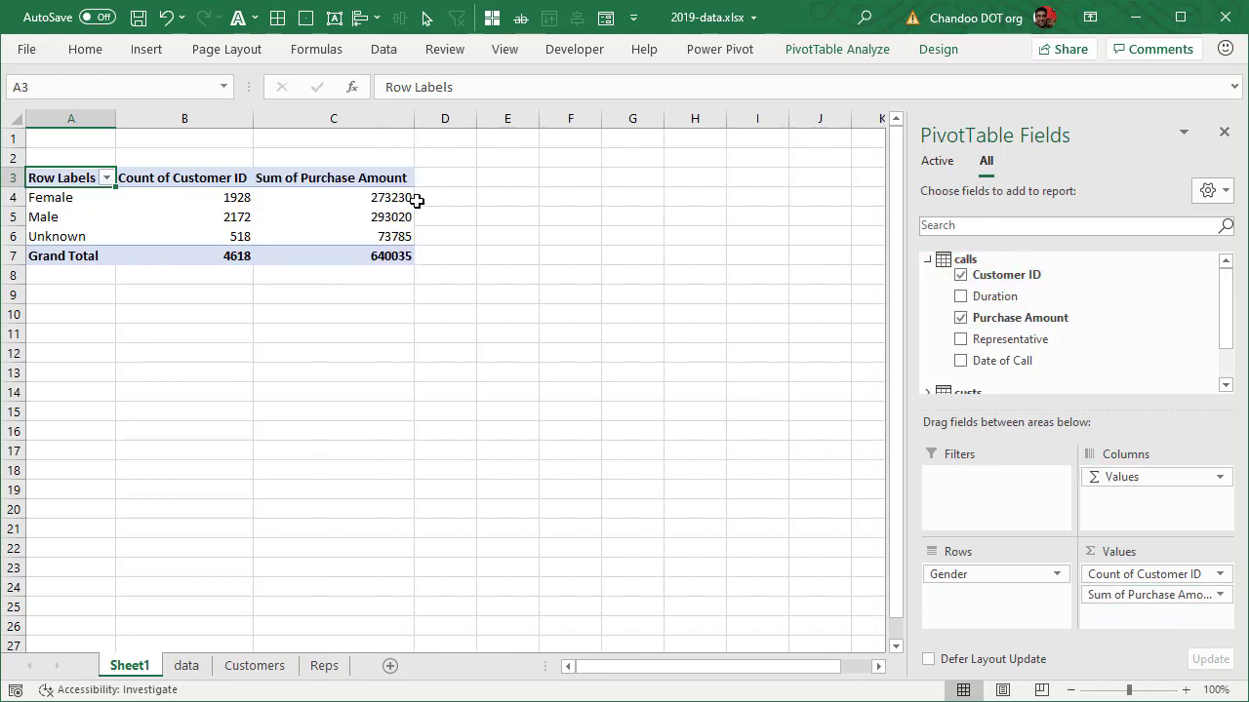
left_click_drag(995, 295, 1150, 625)
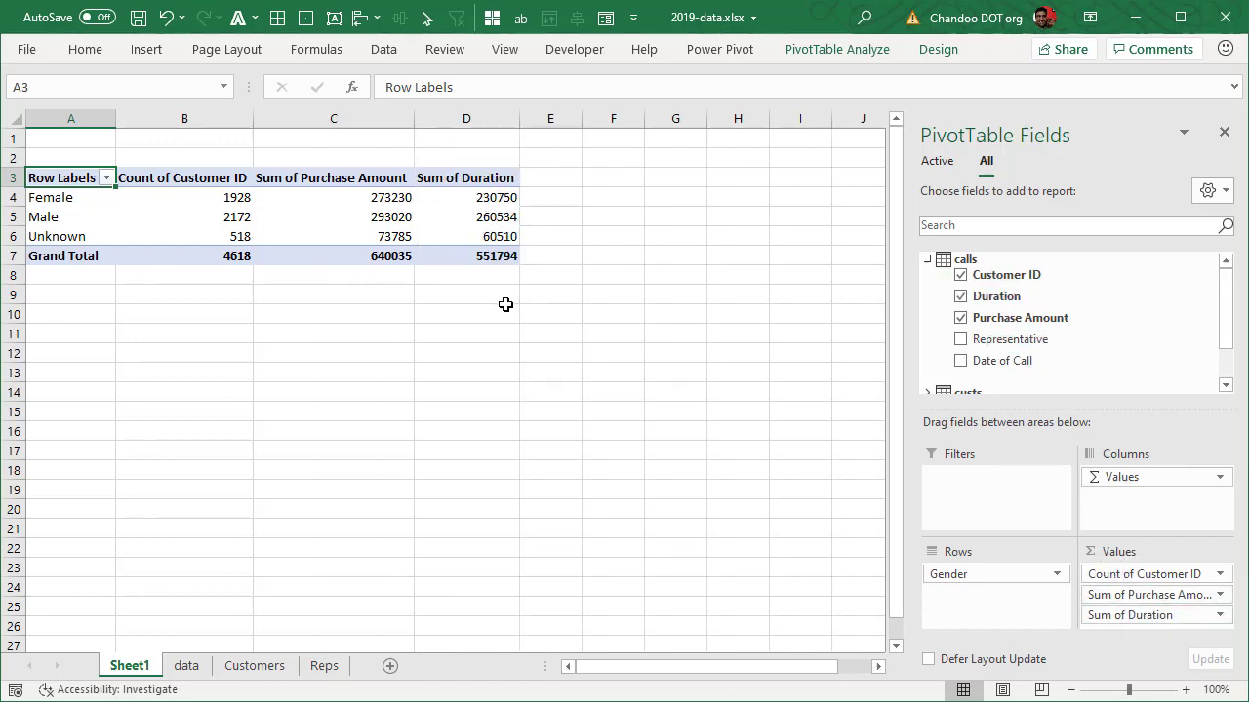
left_click(382, 259)
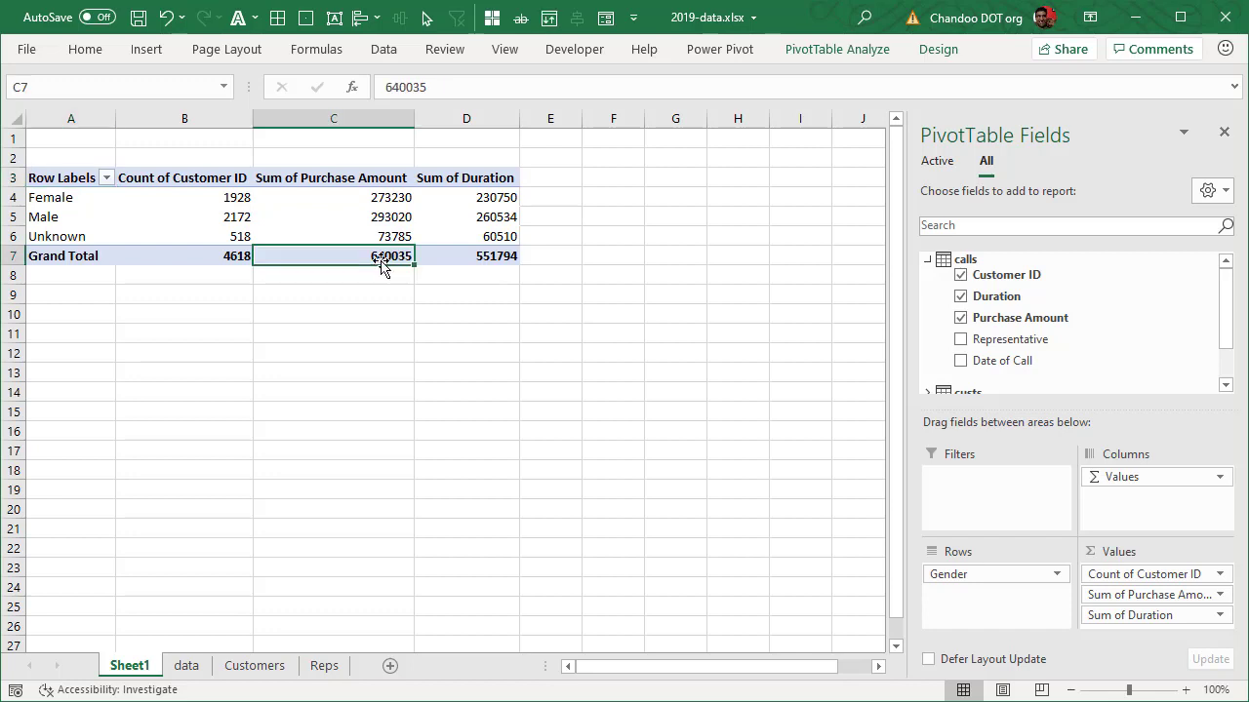
left_click(504, 256)
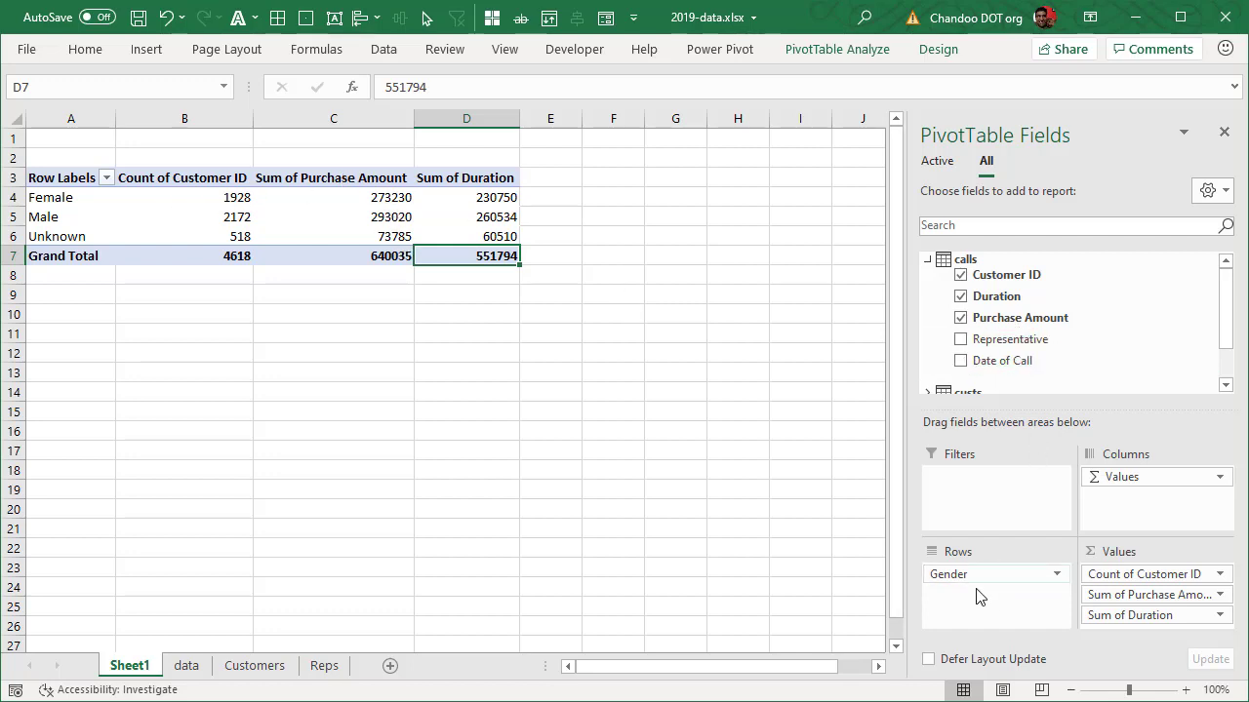
Step: Add the Department field from the reps table to the PivotTable rows beneath Gender
left_click(928, 261)
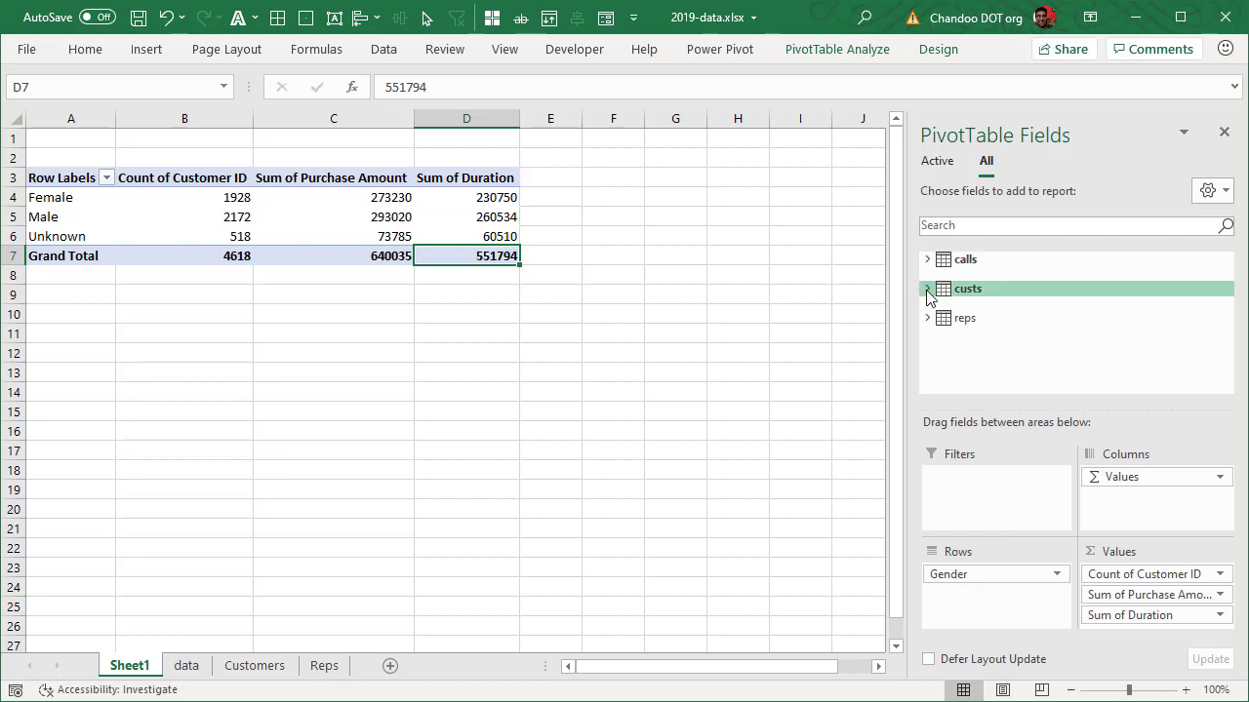
left_click(928, 318)
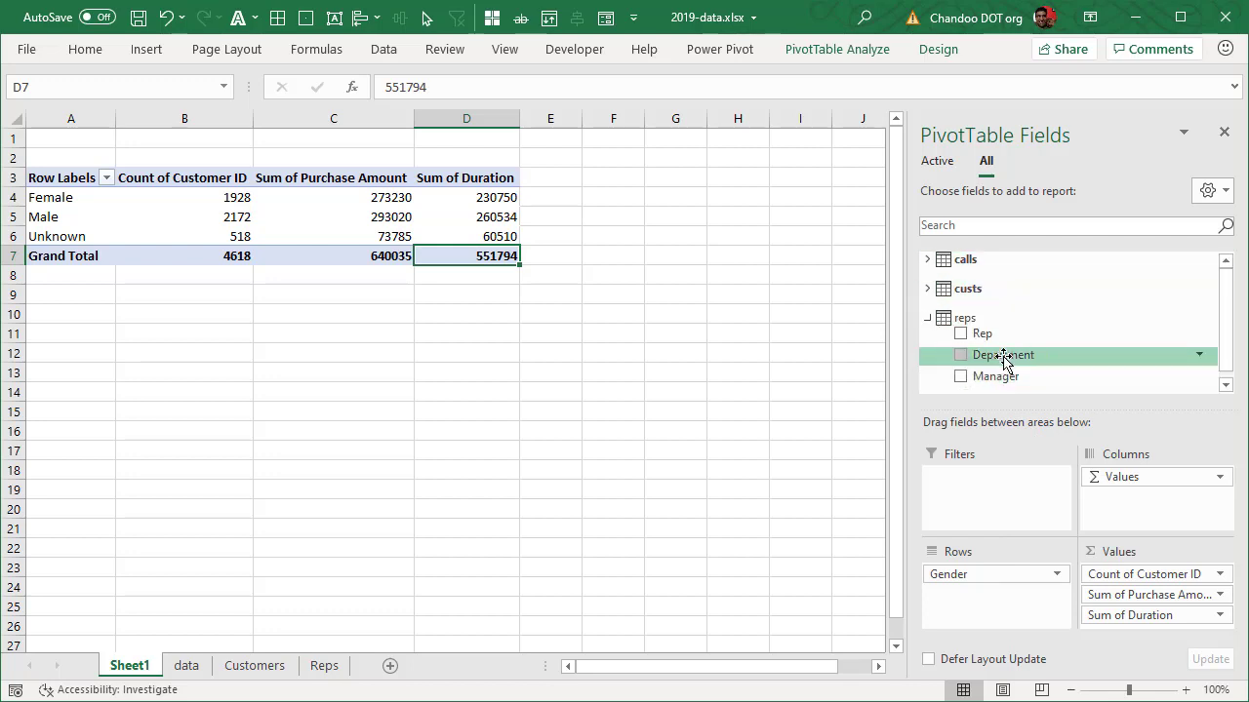
left_click_drag(995, 355, 1014, 595)
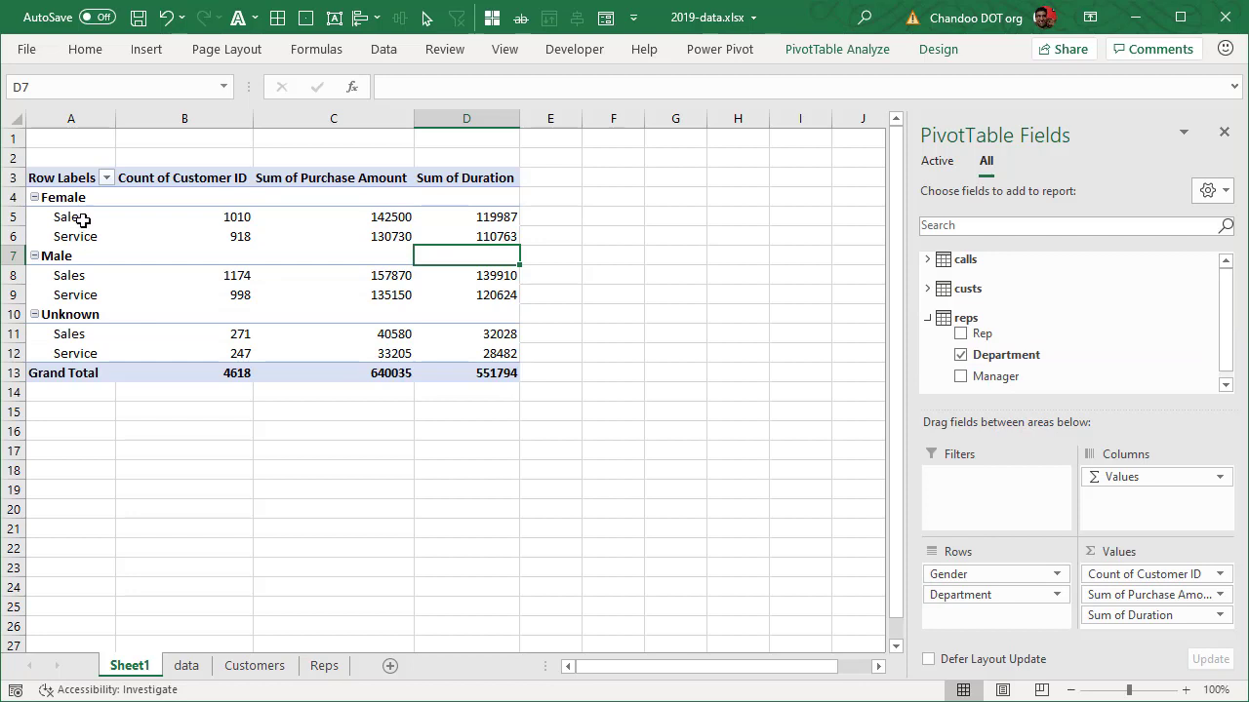
left_click(251, 223)
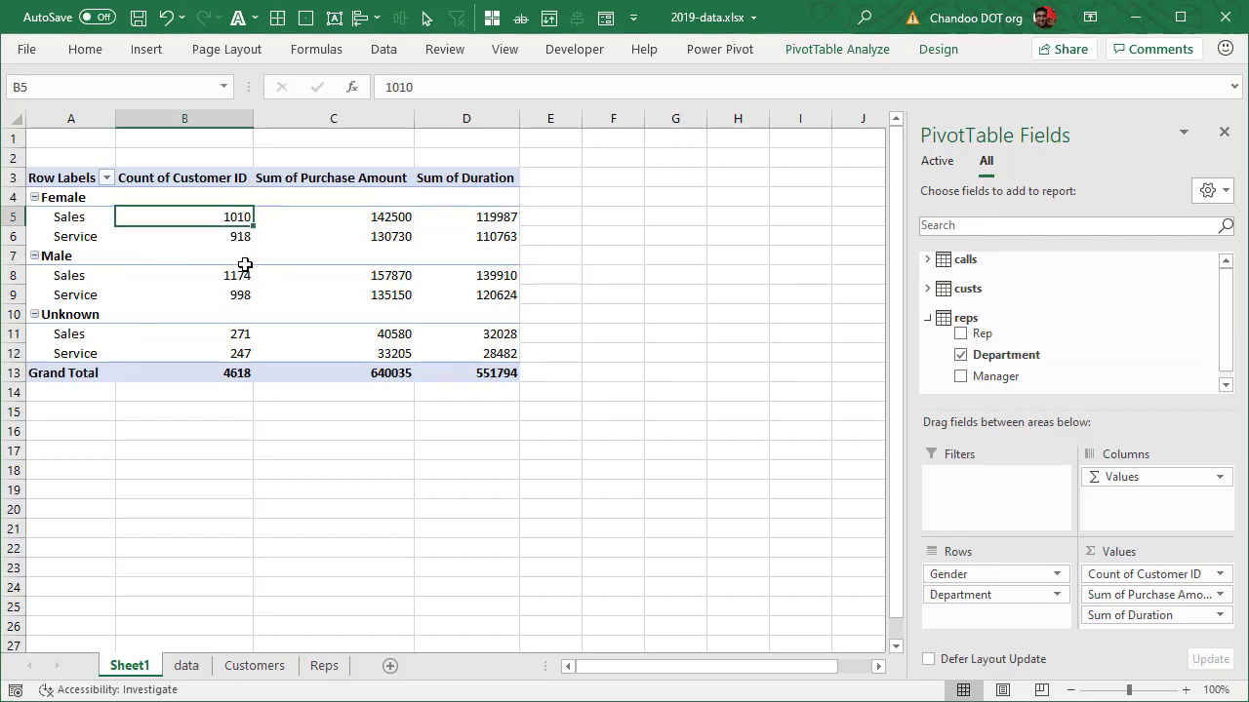
left_click(245, 236)
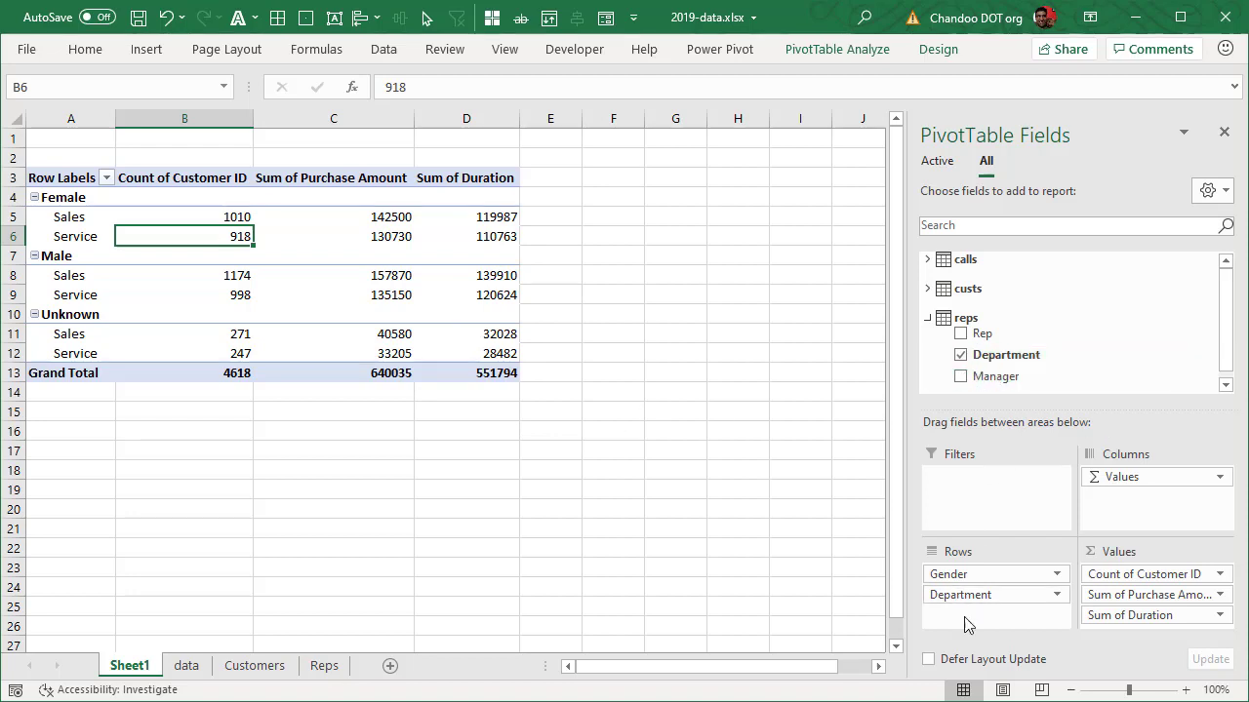
Step: Create a second PivotTable from this workbook's Data Model at cell A22 of Sheet1
left_click(778, 397)
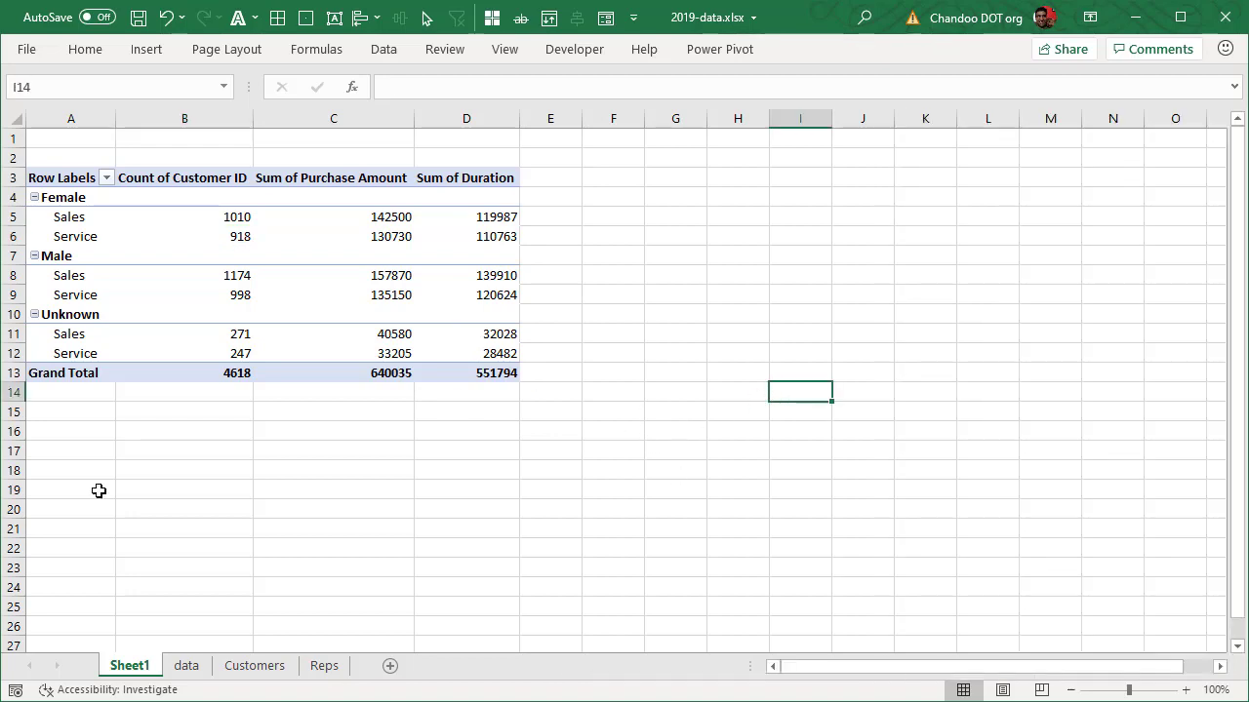
left_click(69, 533)
left_click(145, 51)
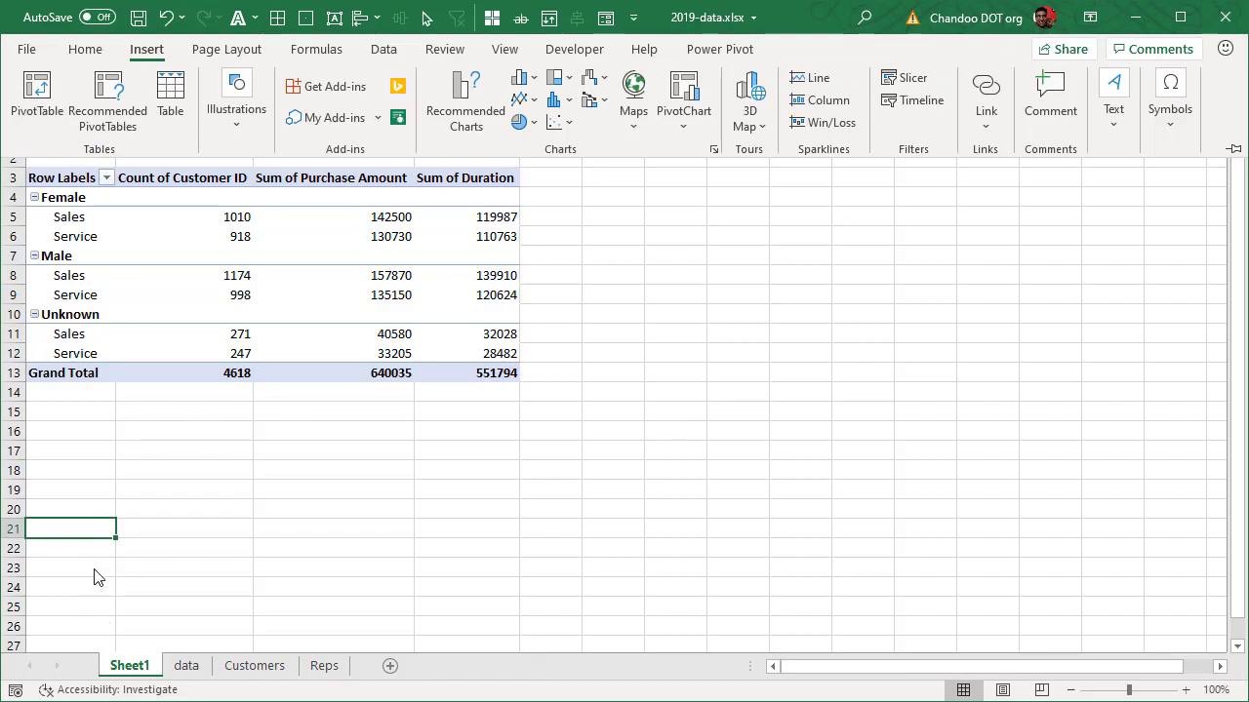
left_click(68, 550)
left_click(68, 549)
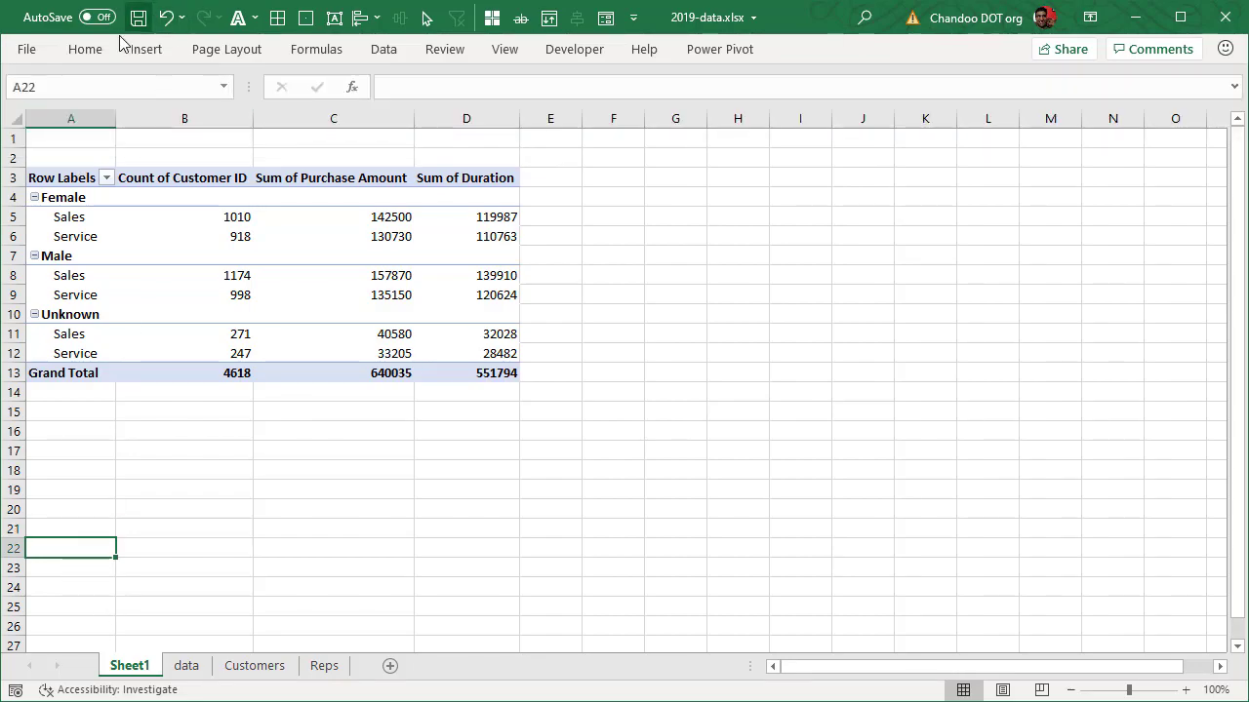
left_click(147, 54)
left_click(36, 98)
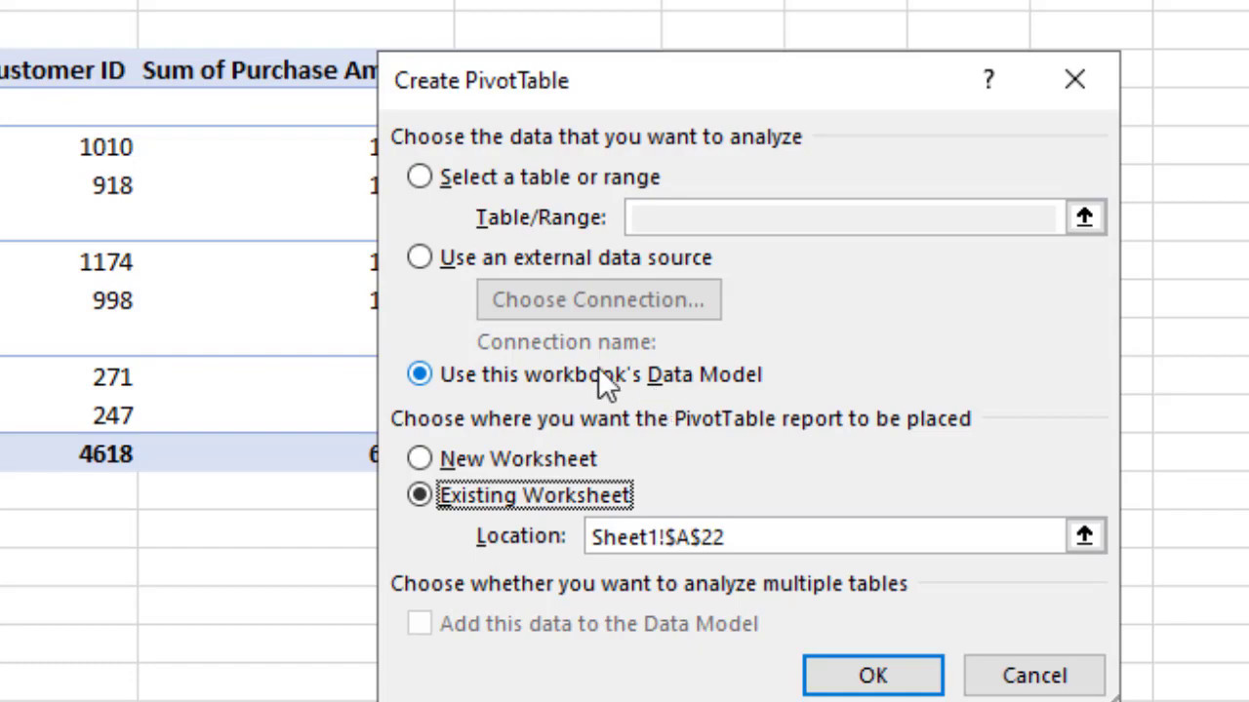
left_click(876, 674)
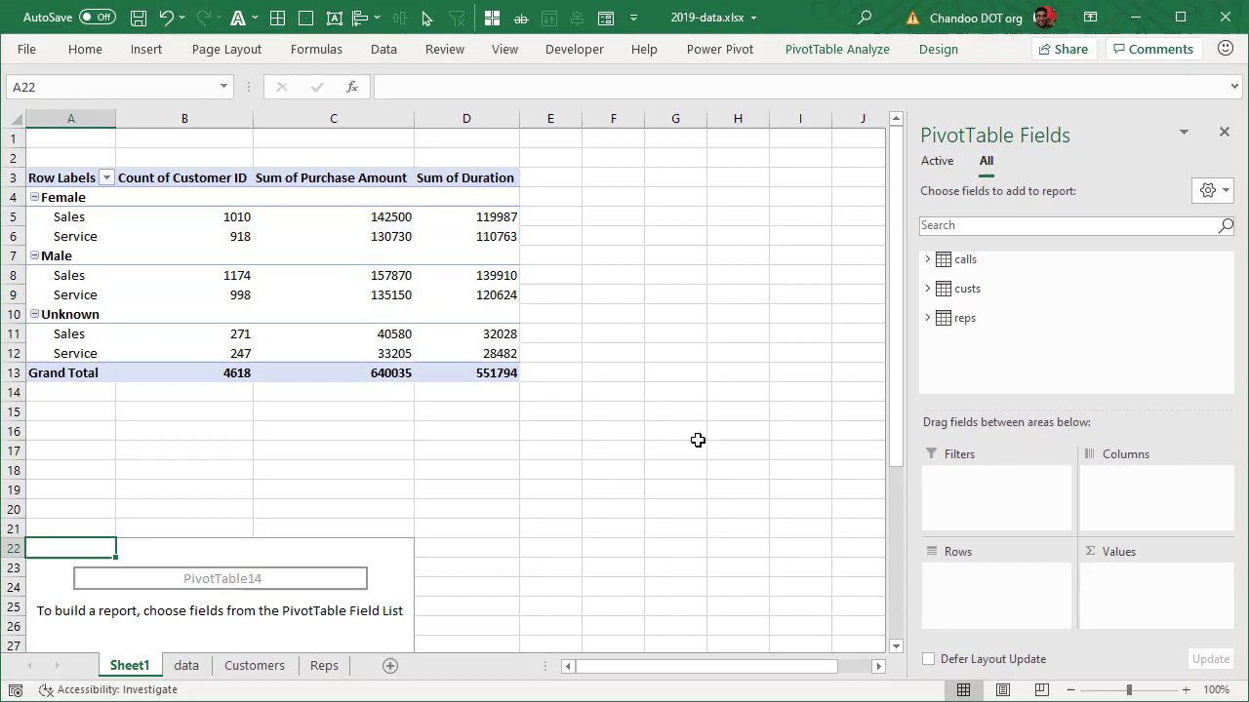
Step: Add Rep from the reps table to the second PivotTable's rows and Customer ID from the calls table to its values
left_click(927, 320)
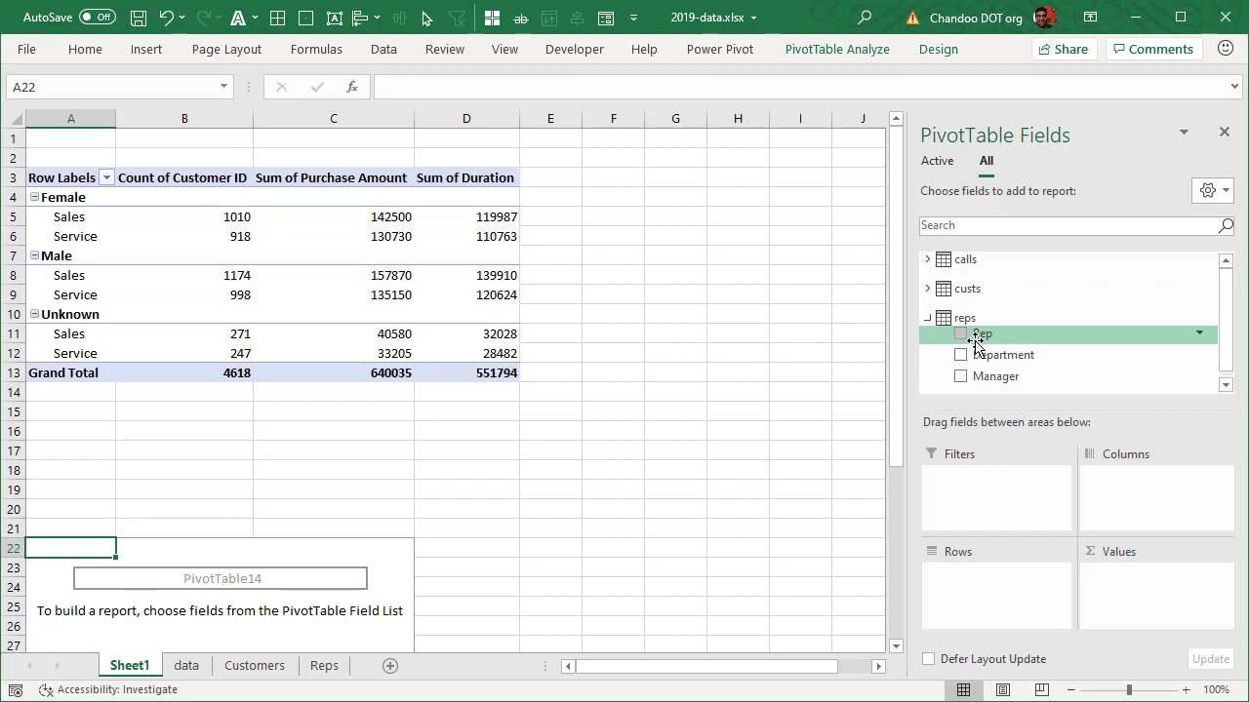
left_click_drag(979, 334, 1019, 600)
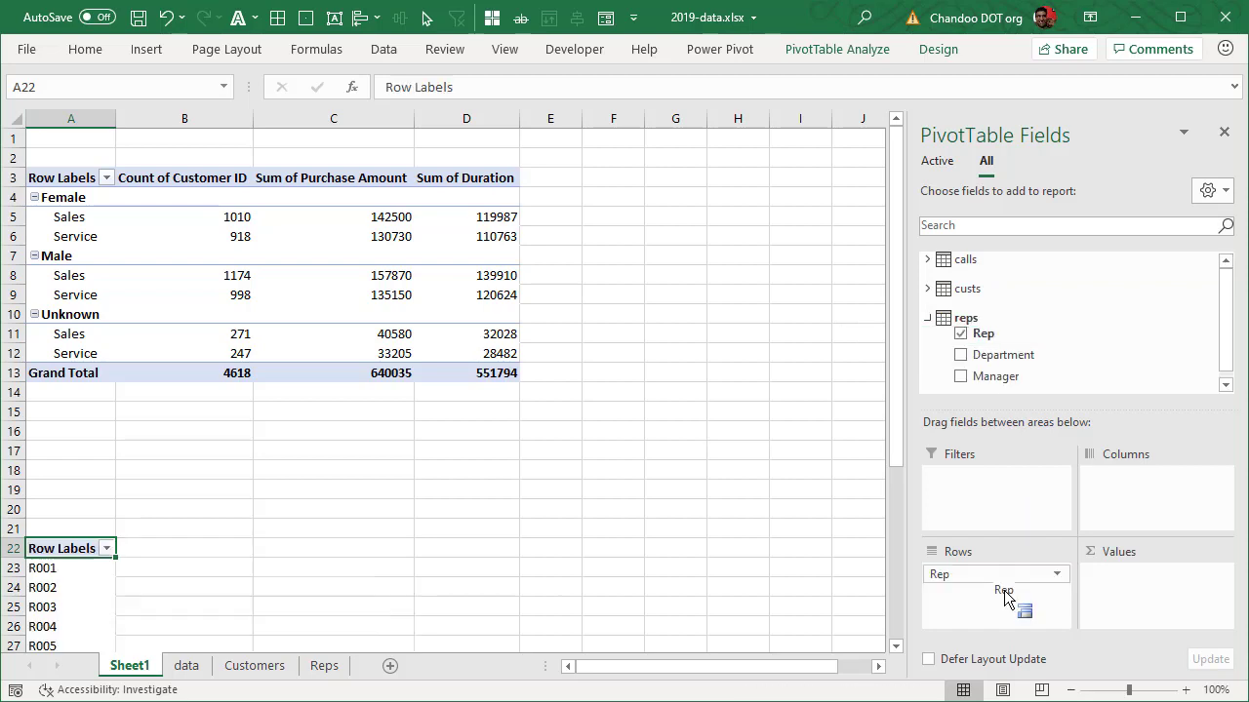
left_click(927, 258)
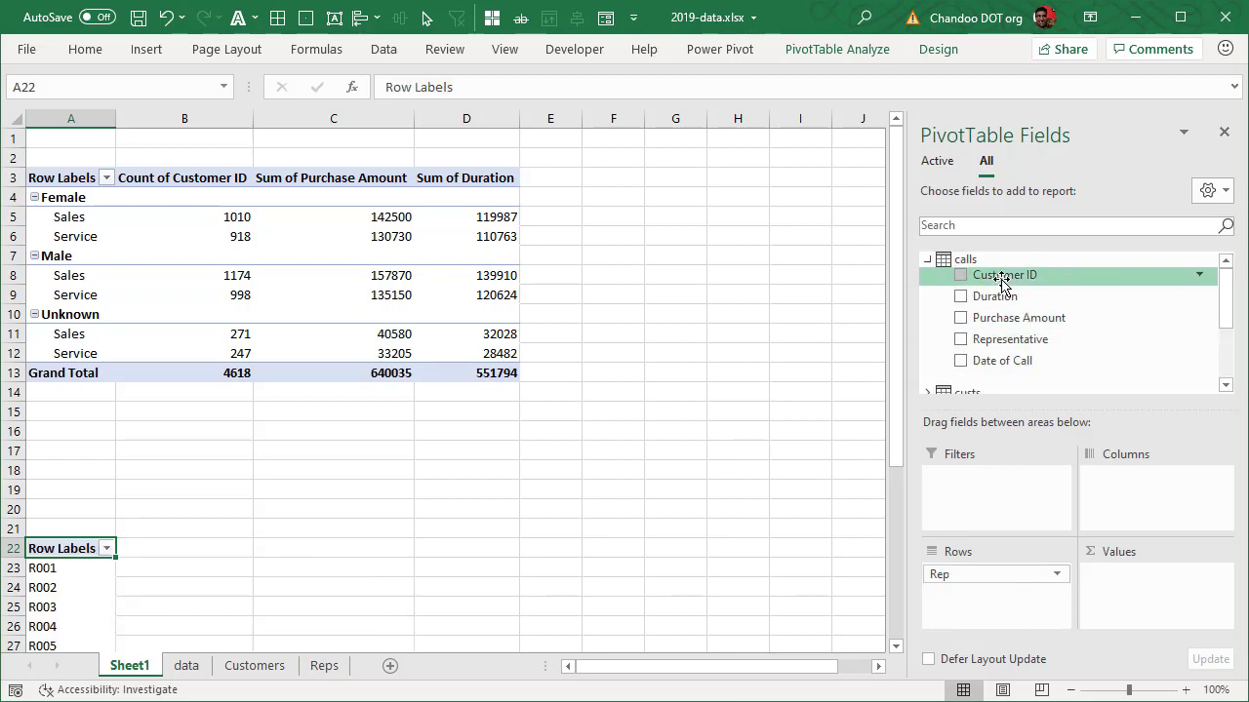
left_click_drag(995, 276, 1124, 585)
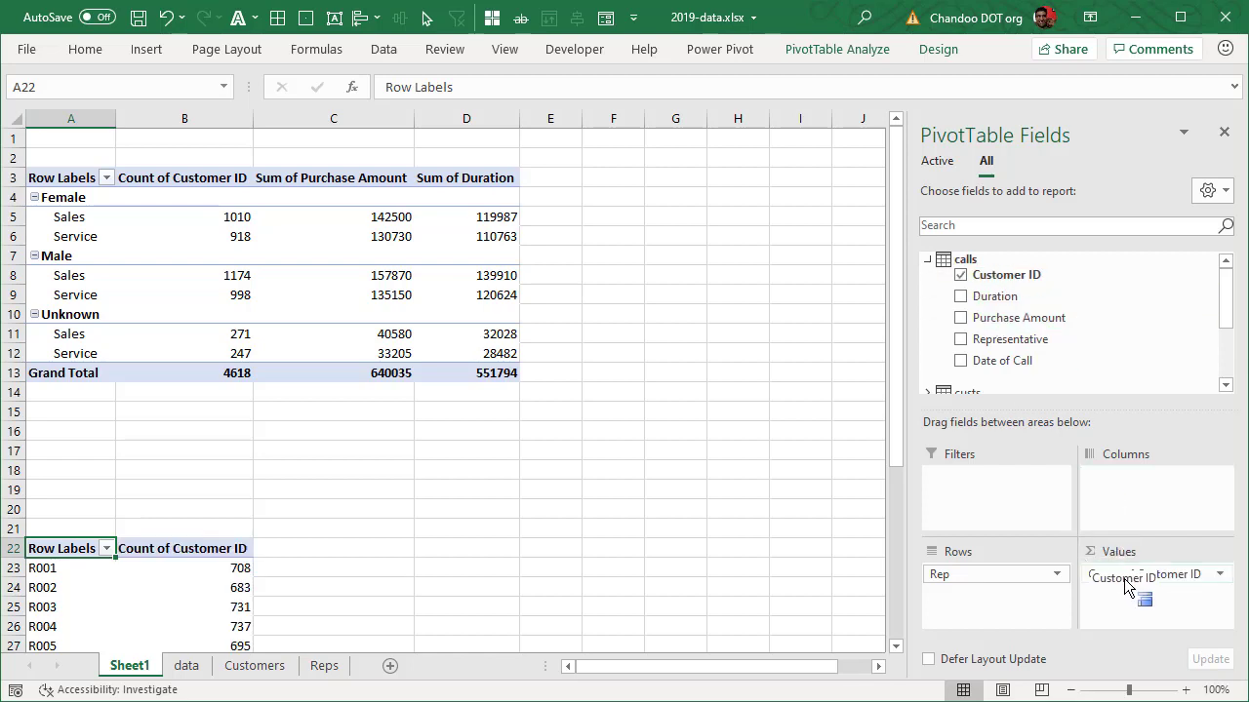
Step: Check the customer counts per representative and add Purchase Amount from the calls table to the second PivotTable's values
scroll(400, 507, "down", 3)
left_click_drag(214, 394, 249, 510)
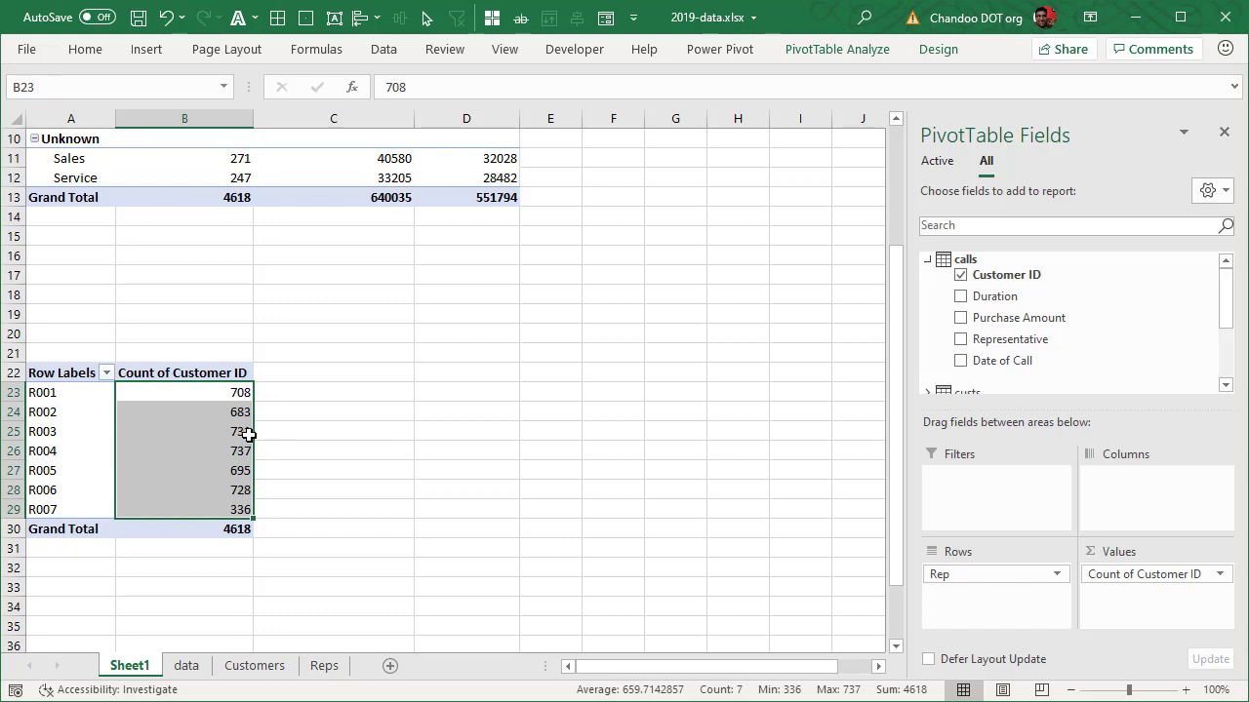
left_click(246, 509)
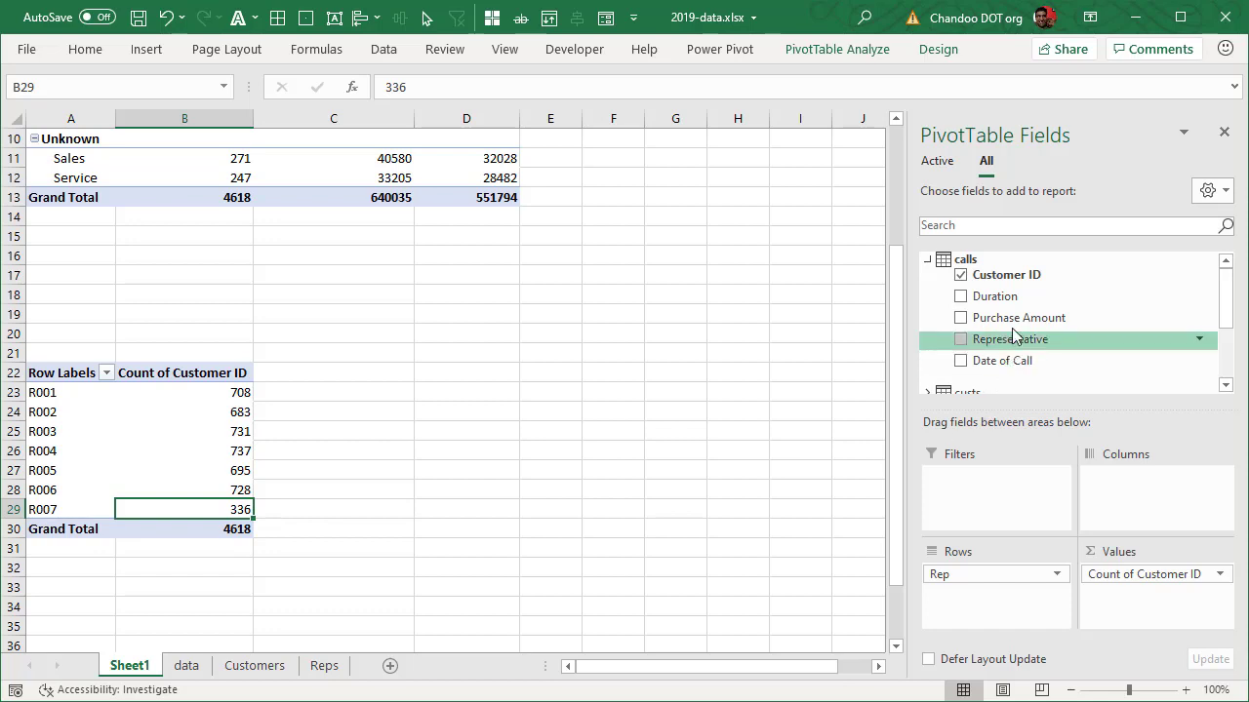
left_click_drag(1019, 317, 1135, 624)
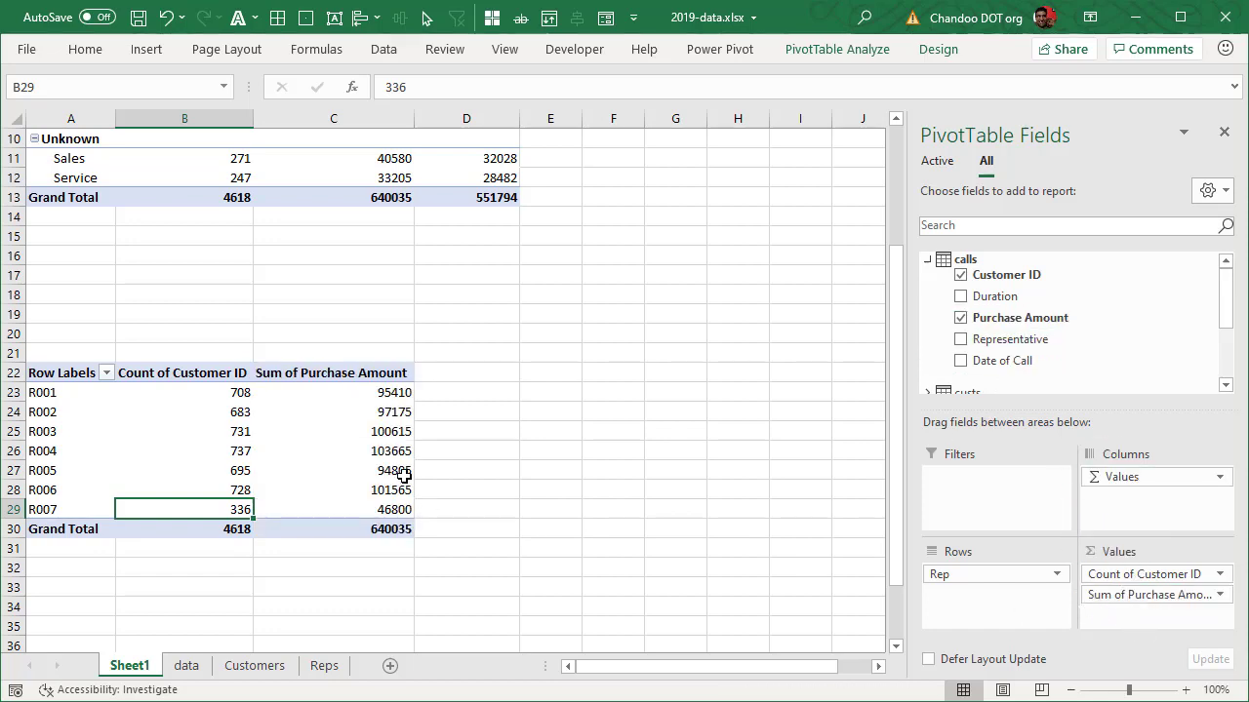